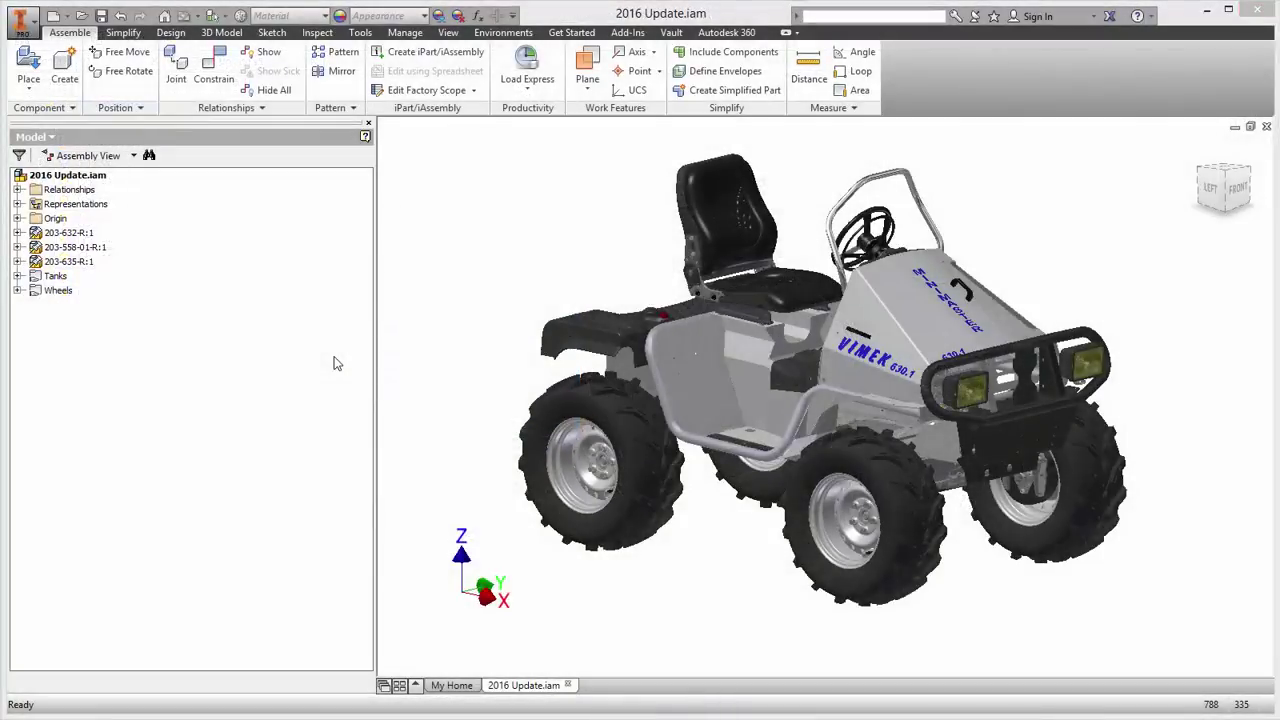
# Step: Start Pack and Go for the 2016 Update assembly, set the Vimek_Update desktop destination and search for referenced files
pyautogui.click(32, 24)
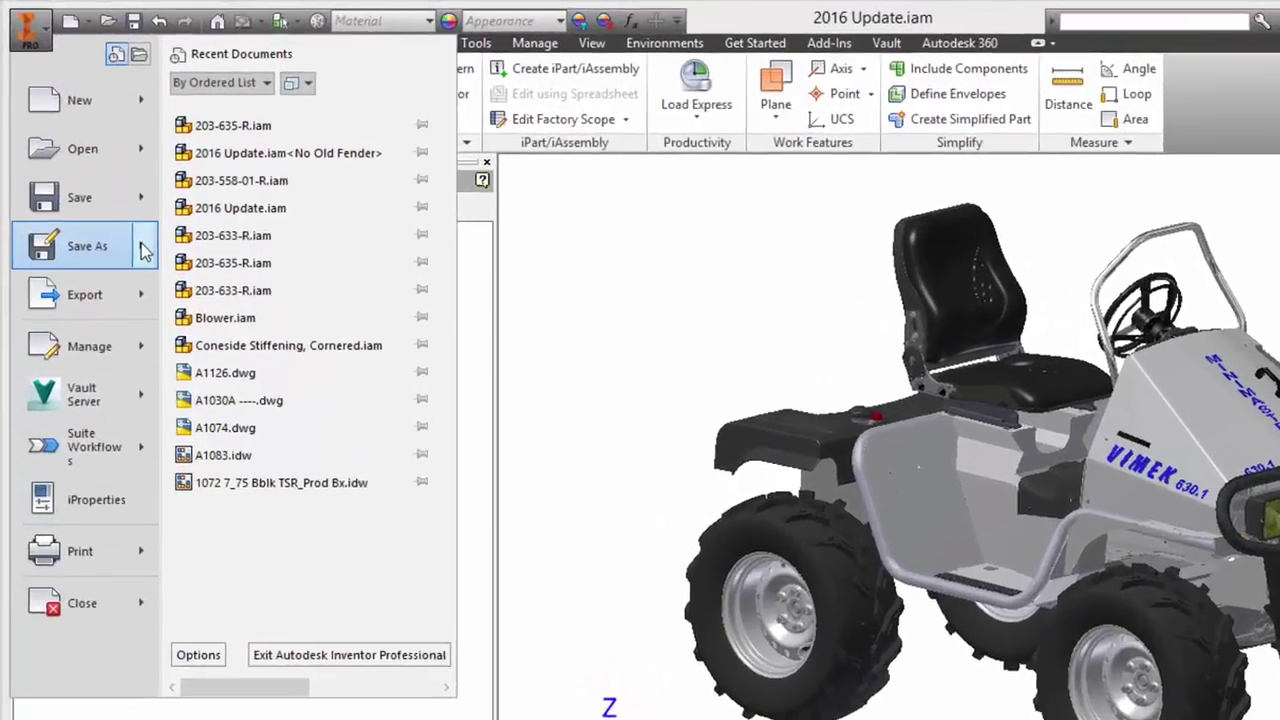
pyautogui.moveTo(108, 189)
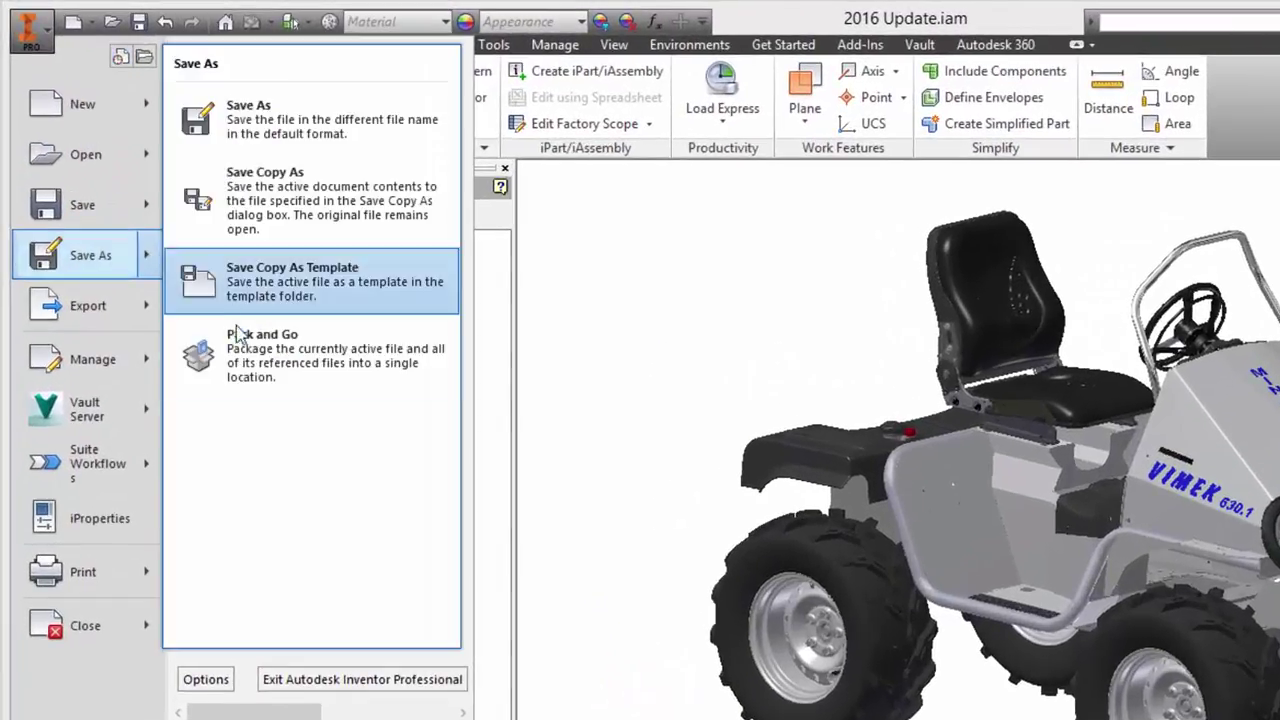
pyautogui.click(255, 360)
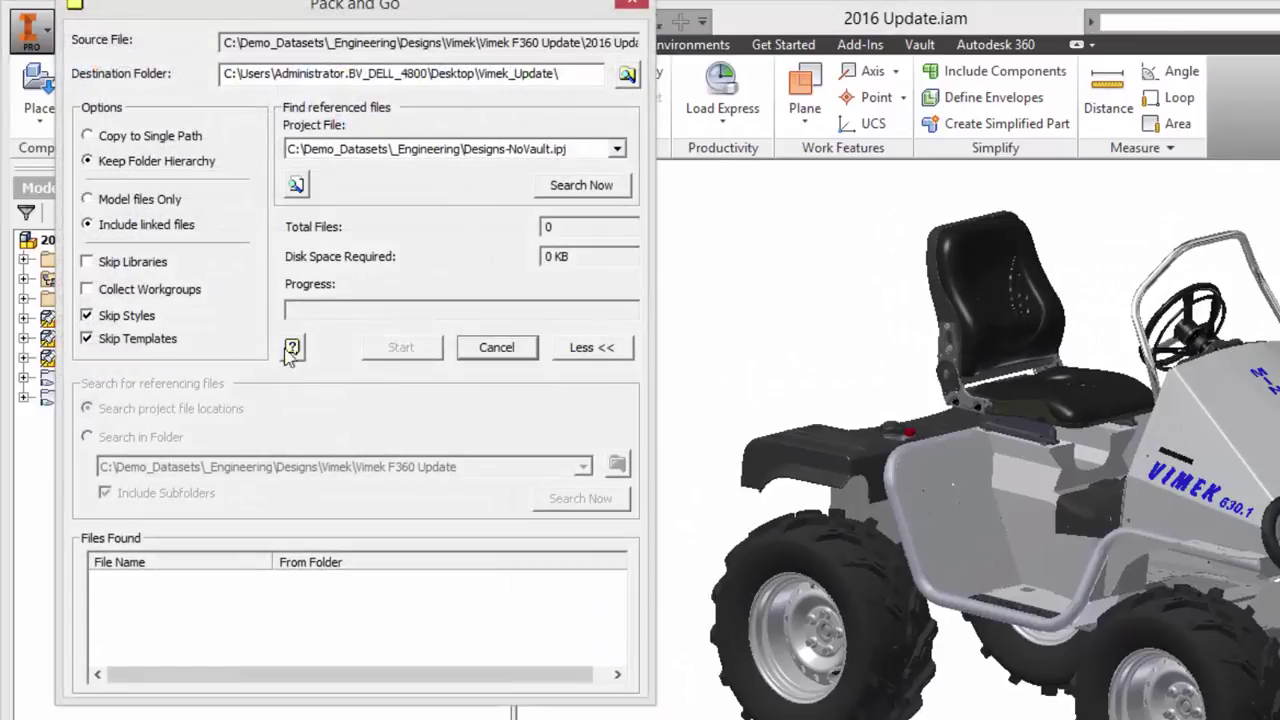
pyautogui.click(573, 73)
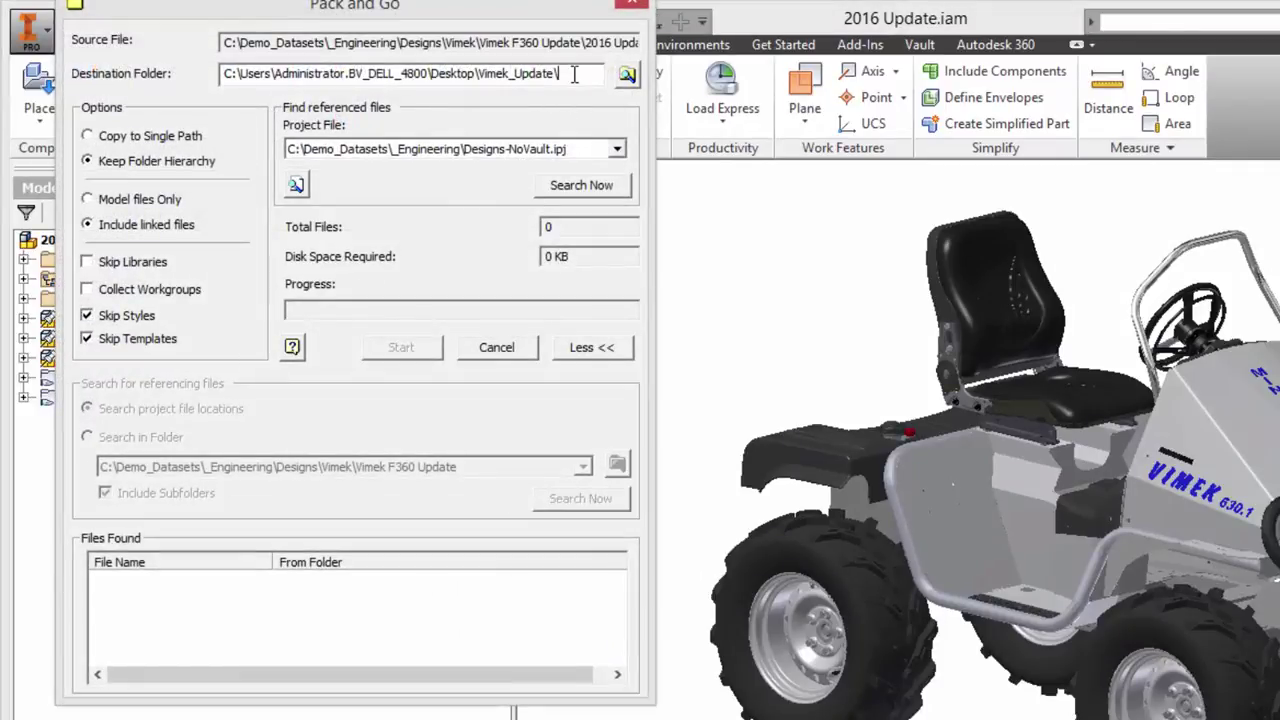
pyautogui.click(585, 188)
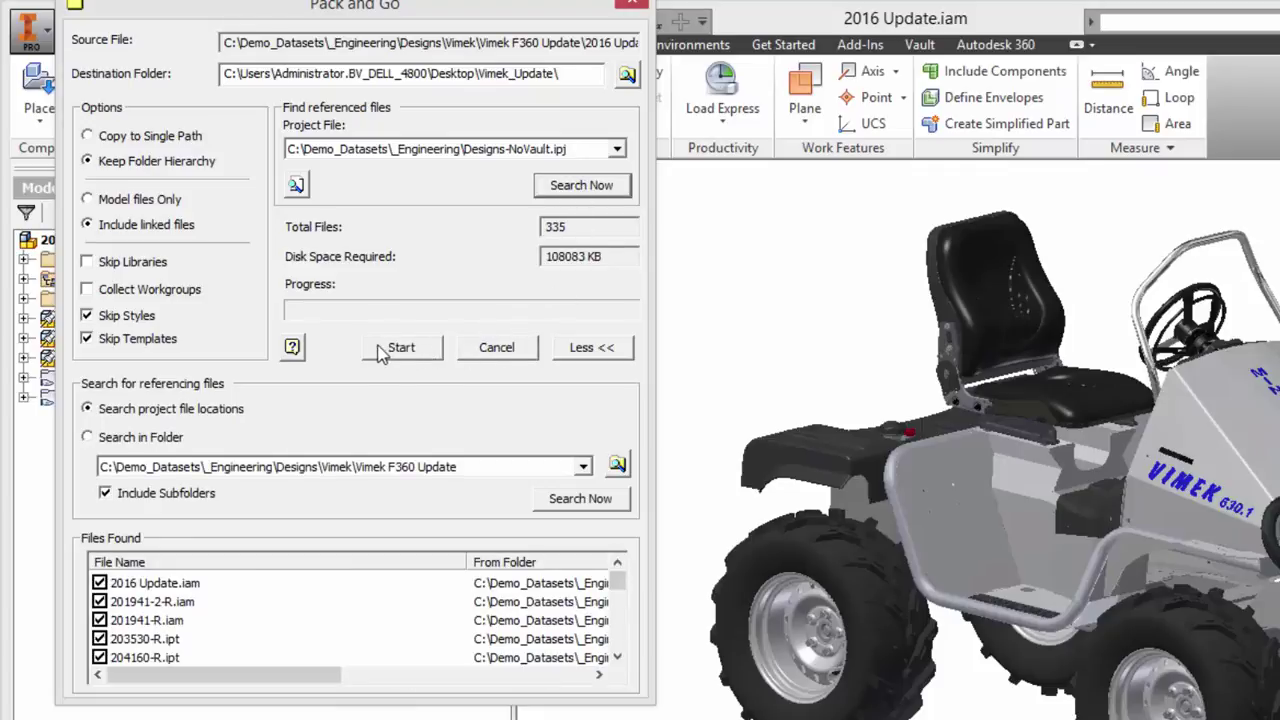
# Step: Copy all 335 files to a single path, accepting the file-list warning, and finish packaging
pyautogui.click(89, 137)
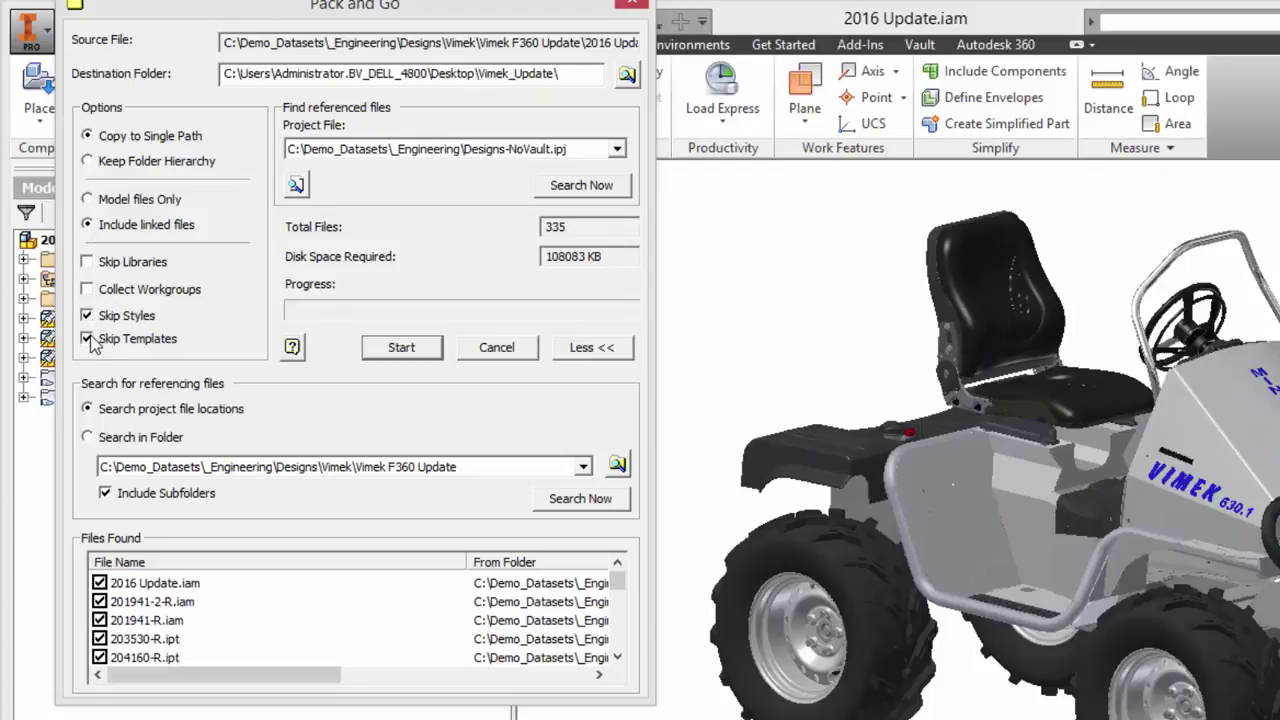
pyautogui.click(405, 348)
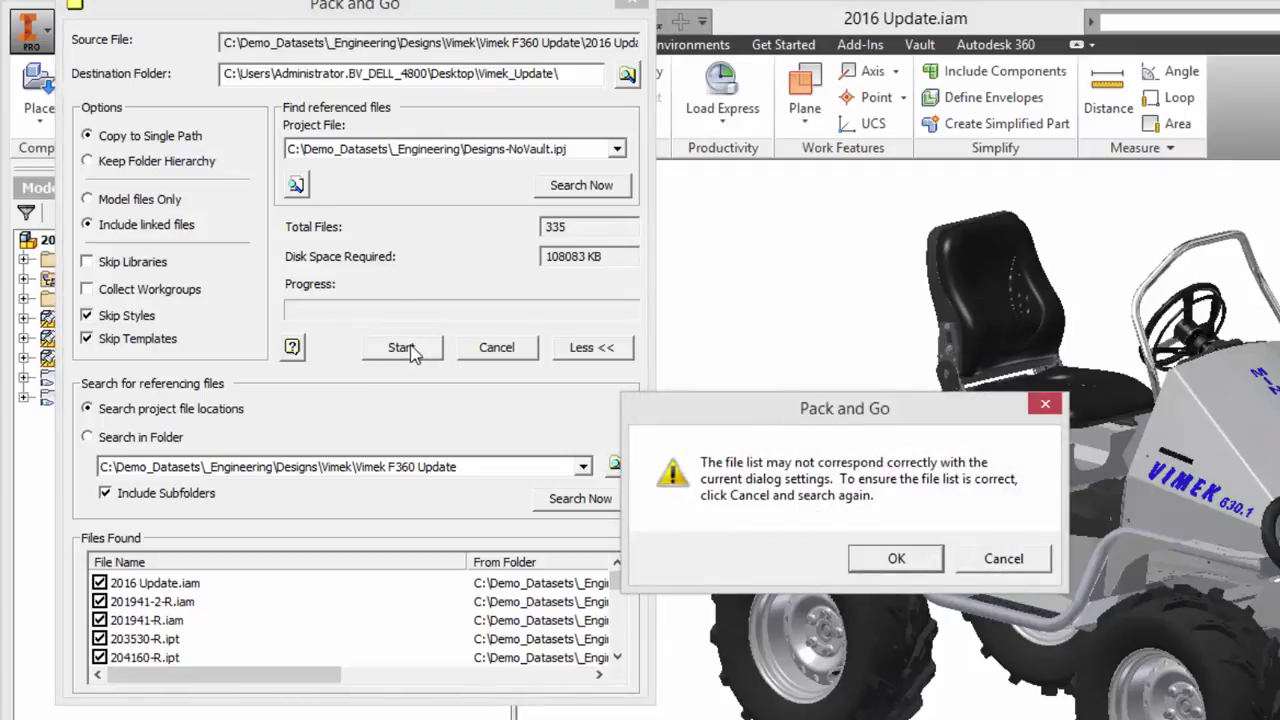
pyautogui.click(893, 558)
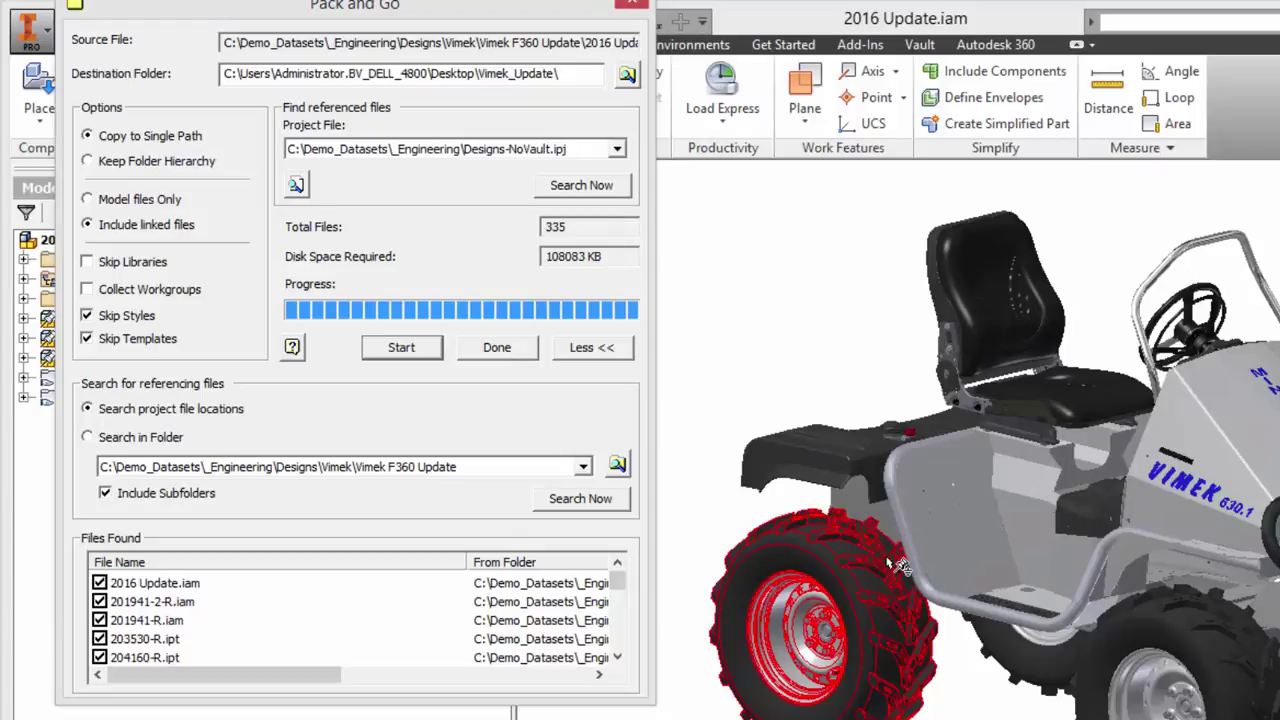
pyautogui.click(474, 352)
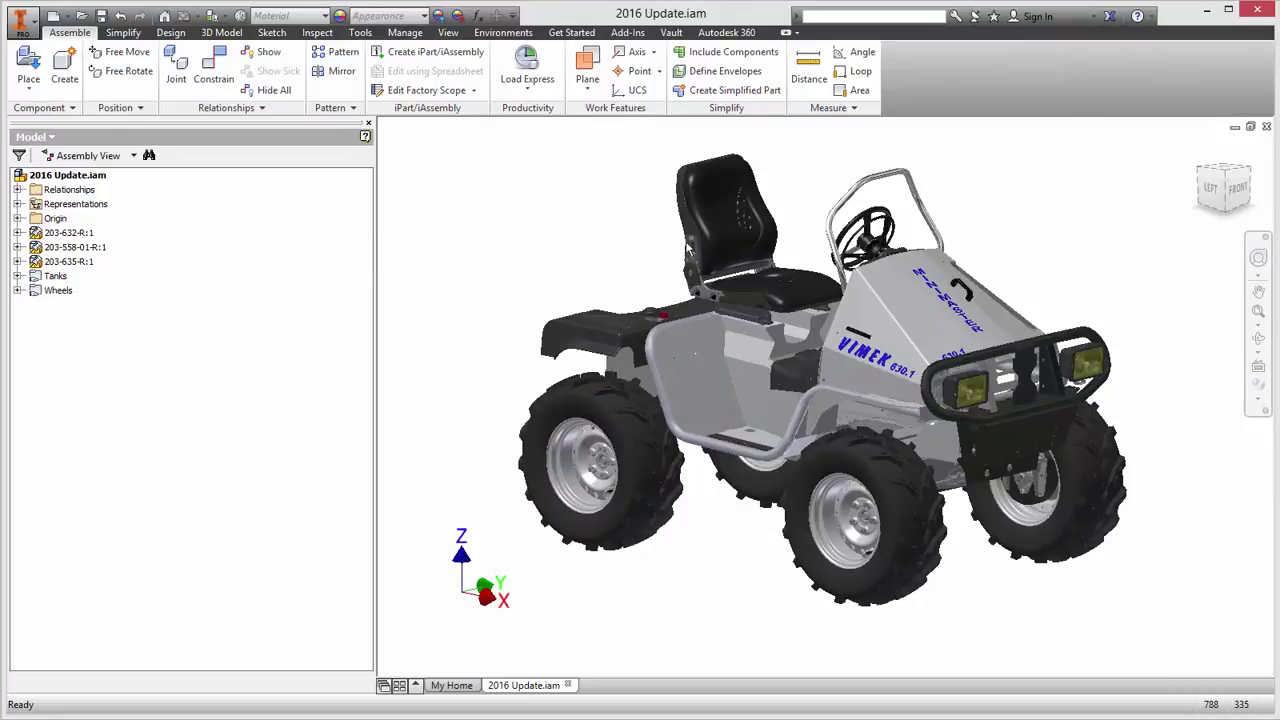
# Step: Minimize Inventor and the Fusion 360 sign-in window and bring up the Vimek_Update folder
pyautogui.click(1205, 12)
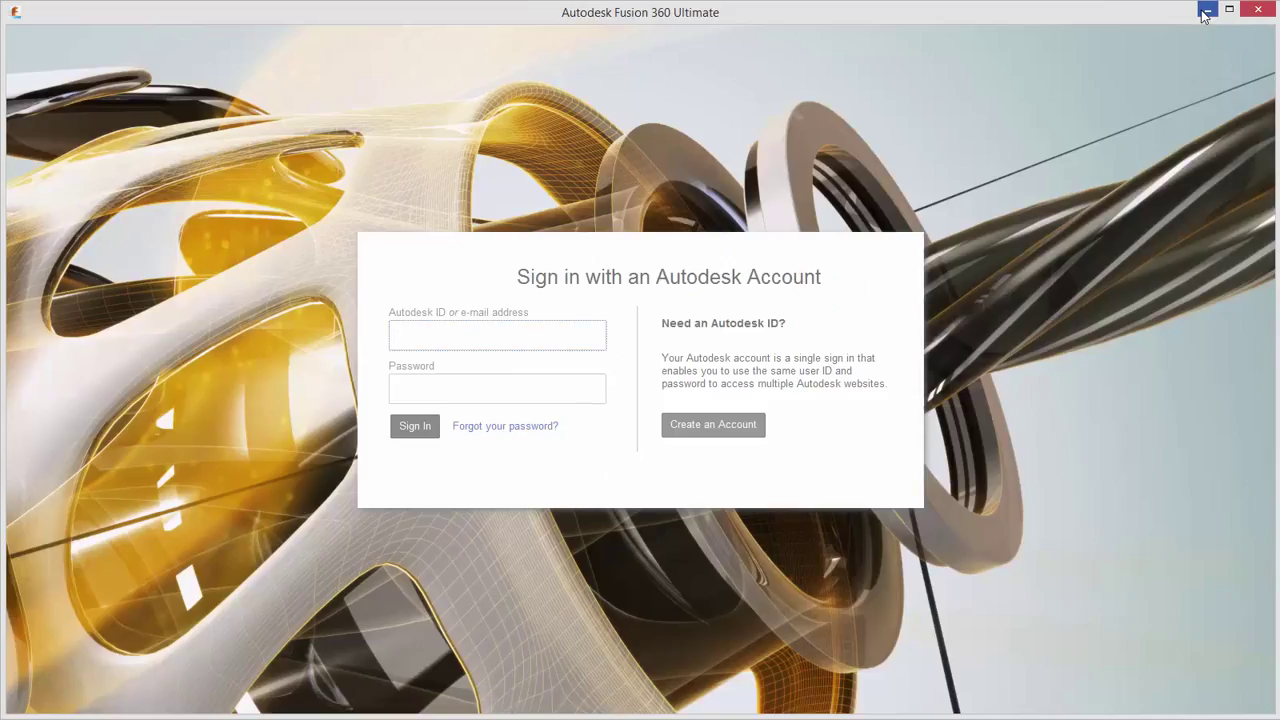
pyautogui.click(1205, 12)
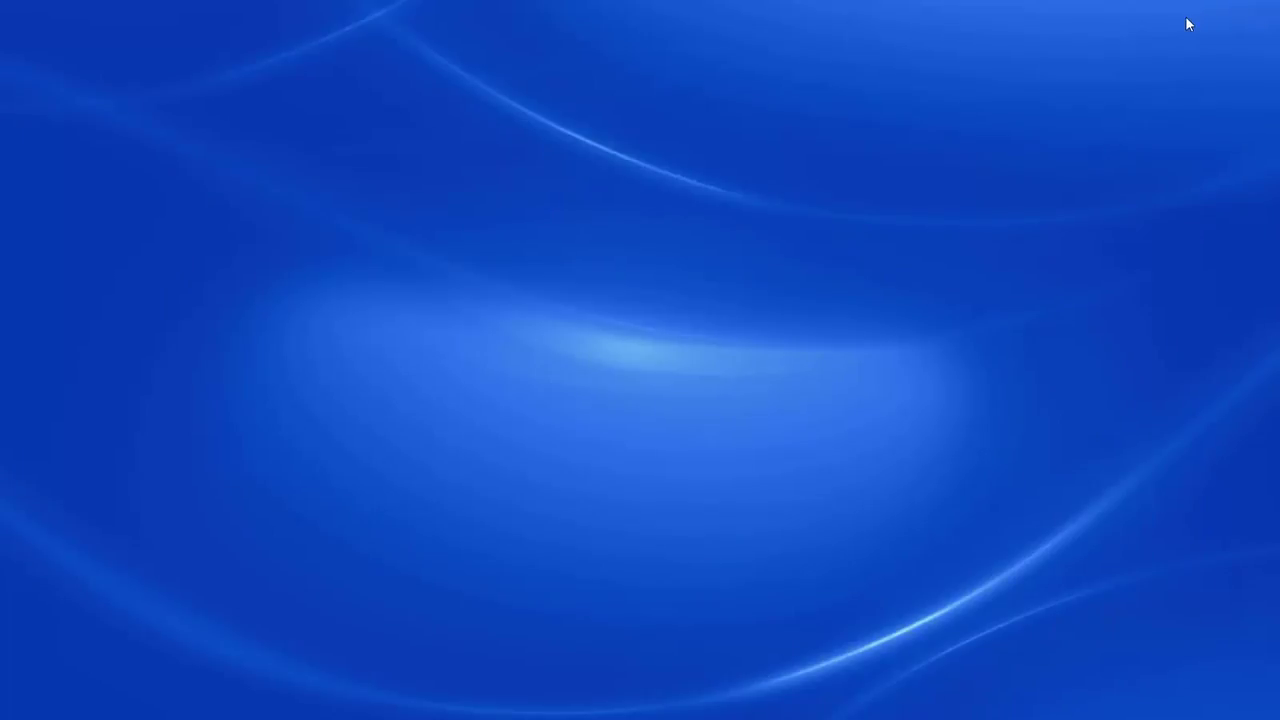
pyautogui.click(208, 718)
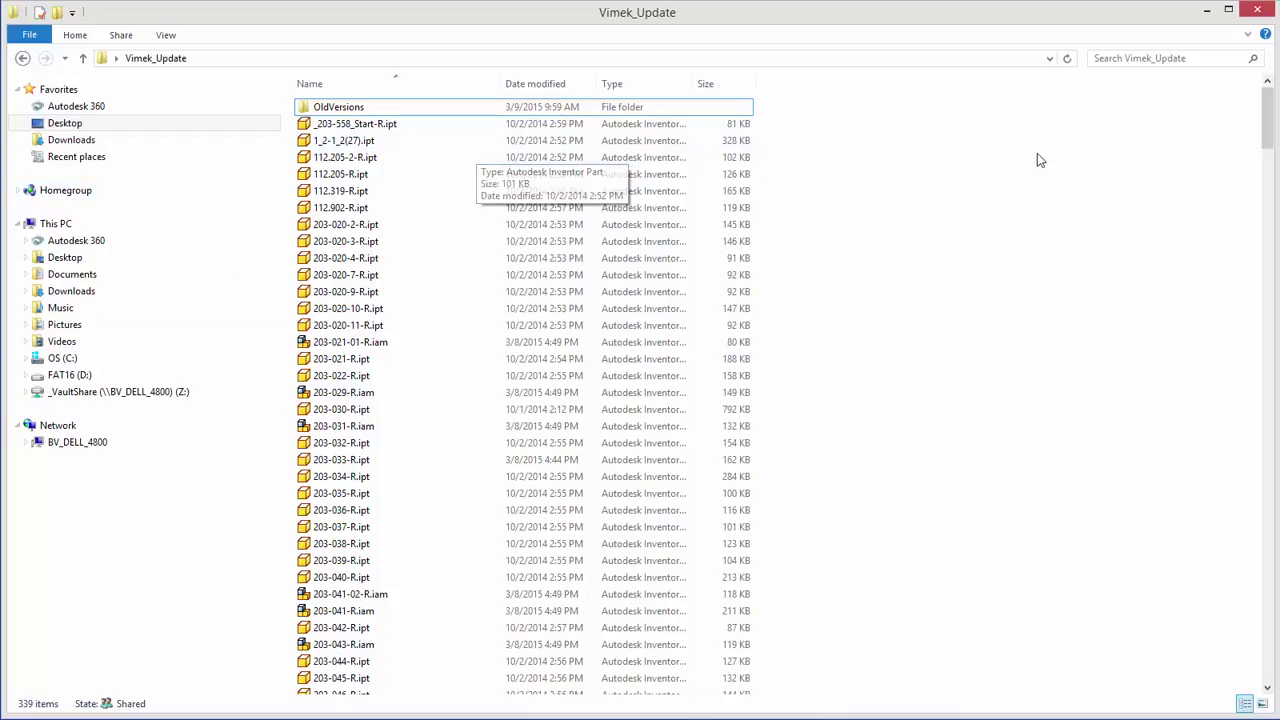
pyautogui.moveTo(1268, 108); pyautogui.dragTo(1268, 214)
# Step: Sort the packaged files by Type, scroll through all of them, then minimize the folder window
pyautogui.click(651, 86)
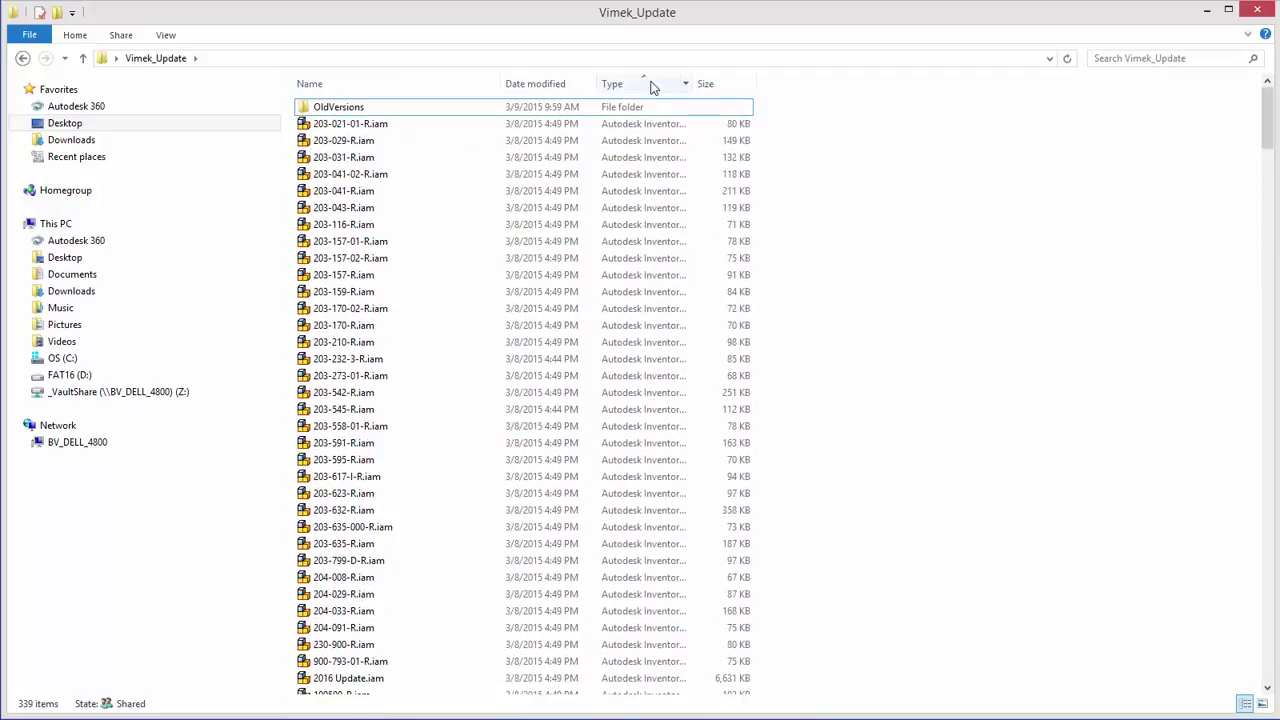
pyautogui.moveTo(1265, 112); pyautogui.dragTo(1266, 625)
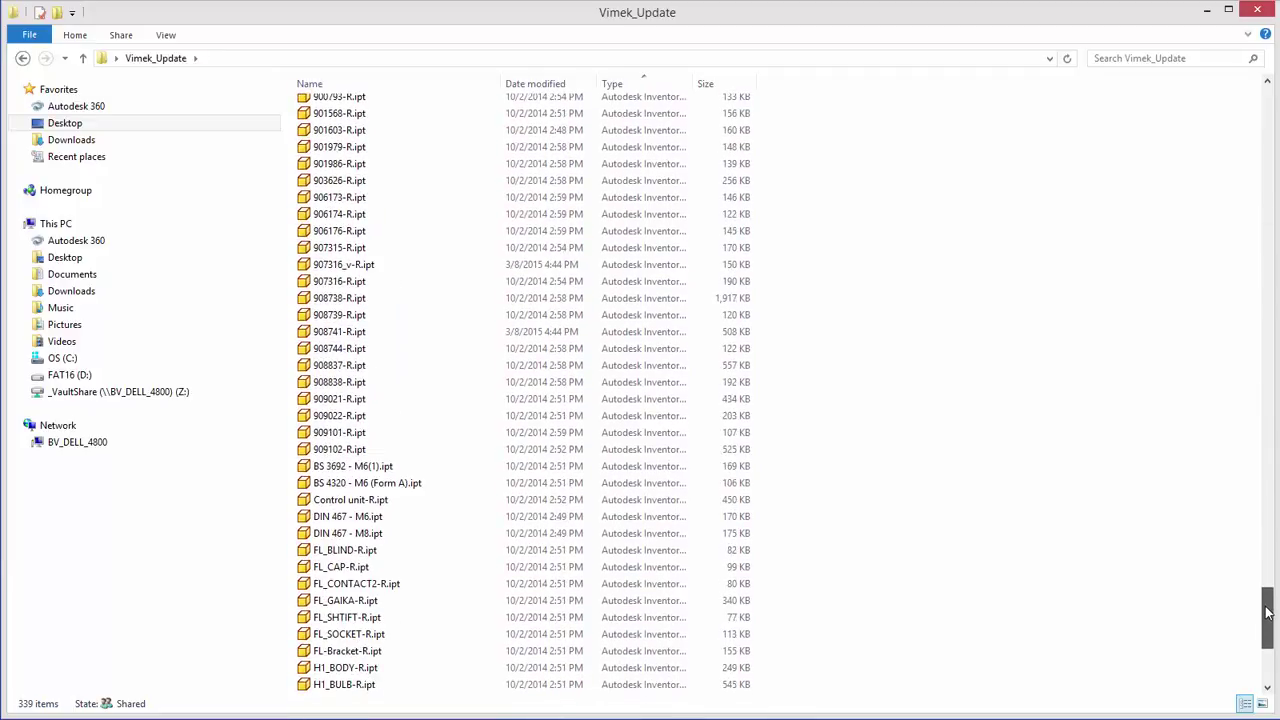
pyautogui.click(1207, 12)
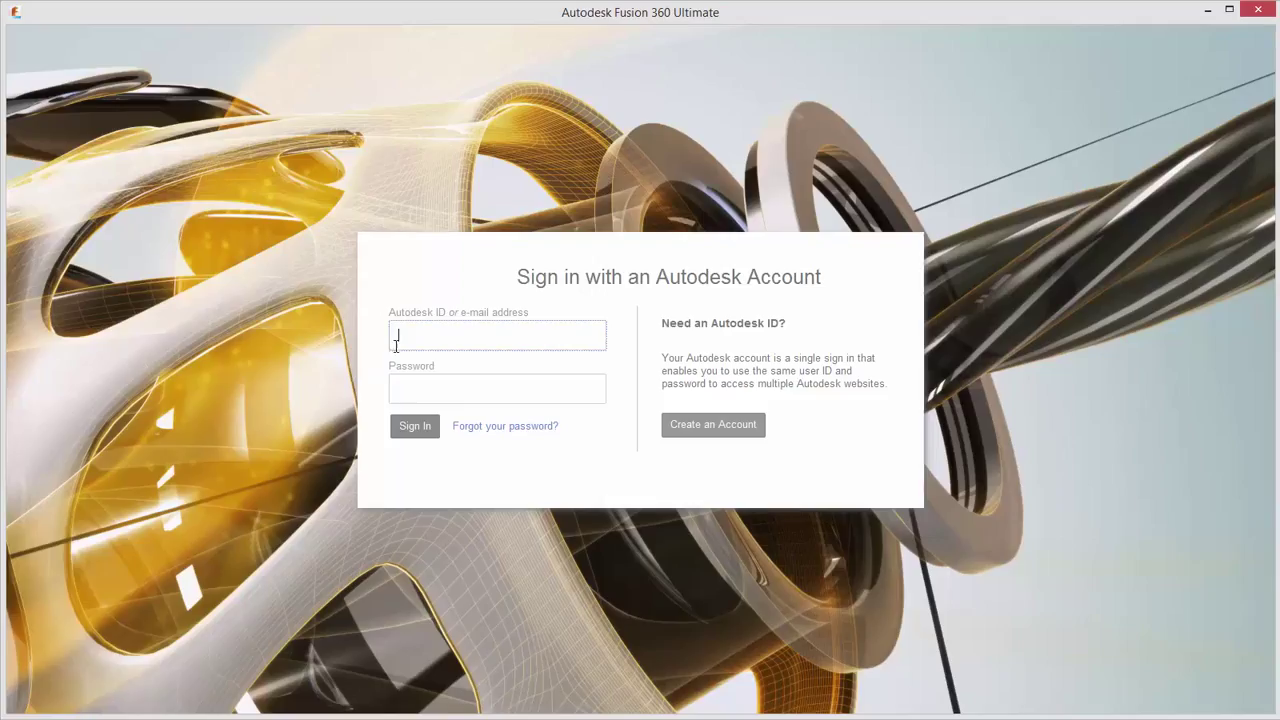
# Step: Sign in to Fusion 360 with the Autodesk ID and the account password
pyautogui.press('Tab')
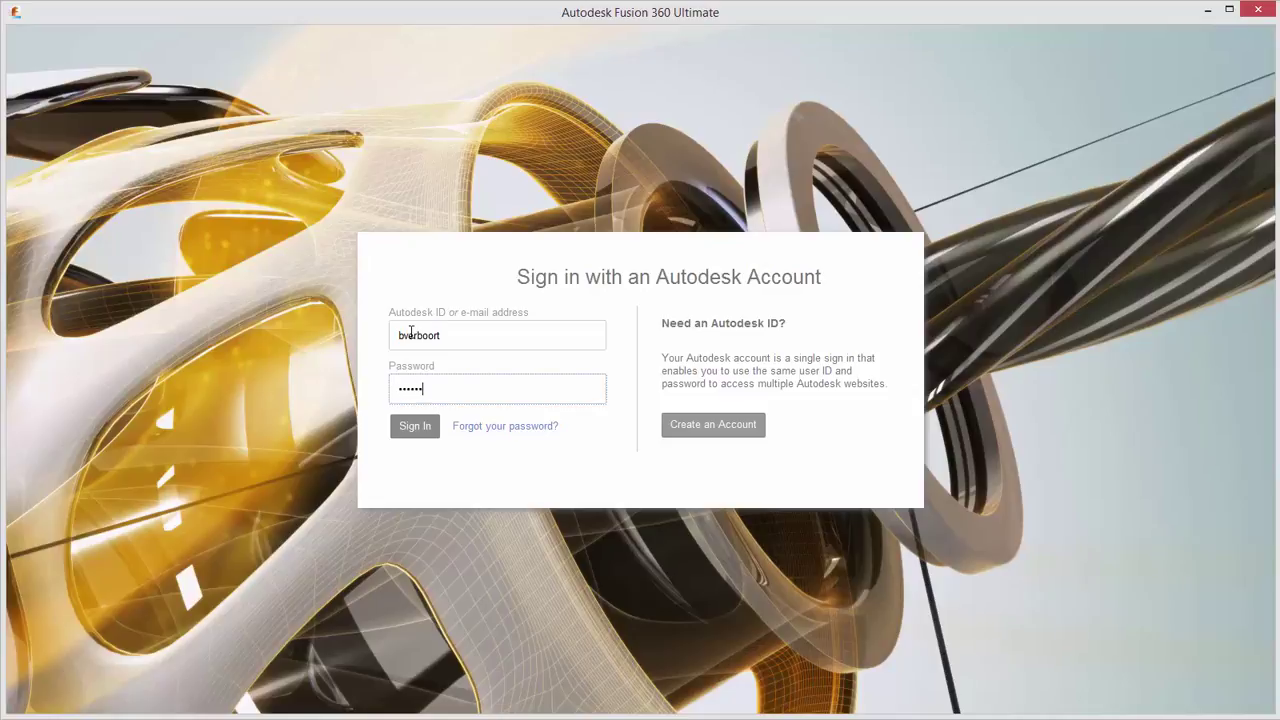
pyautogui.click(414, 426)
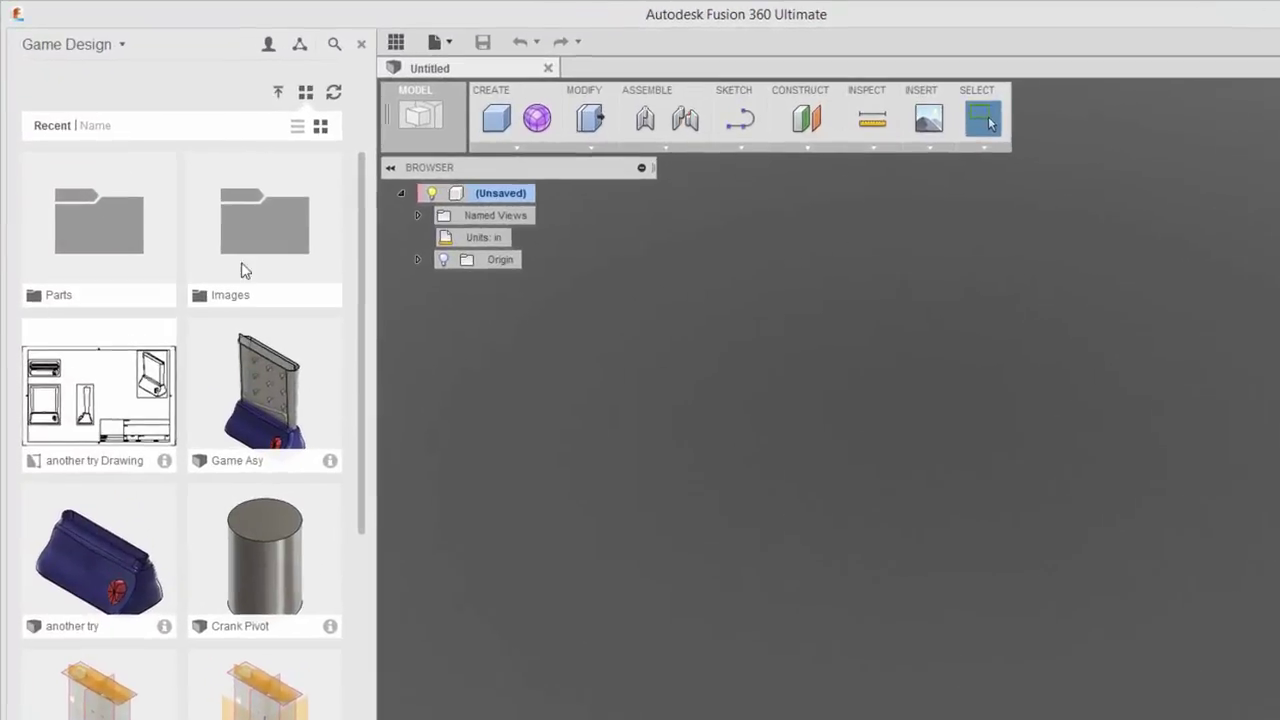
# Step: Start a Data Panel upload and open the choice of upload destination
pyautogui.click(133, 52)
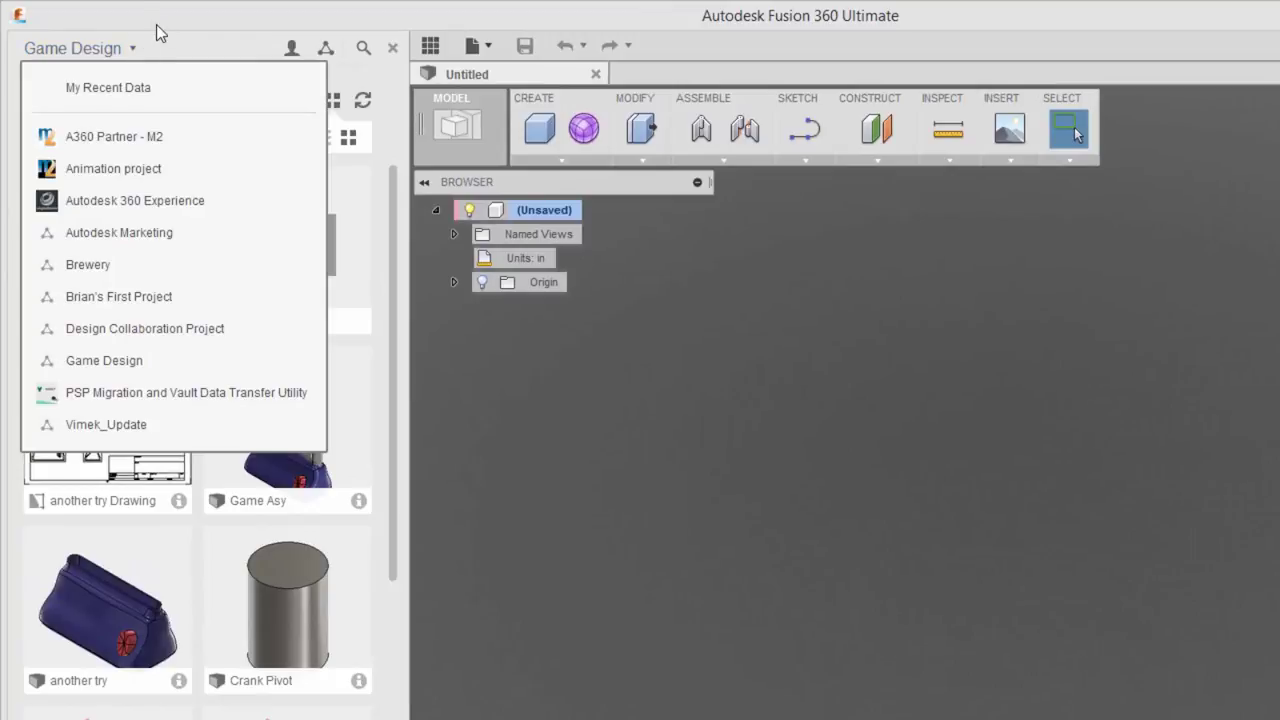
pyautogui.click(190, 42)
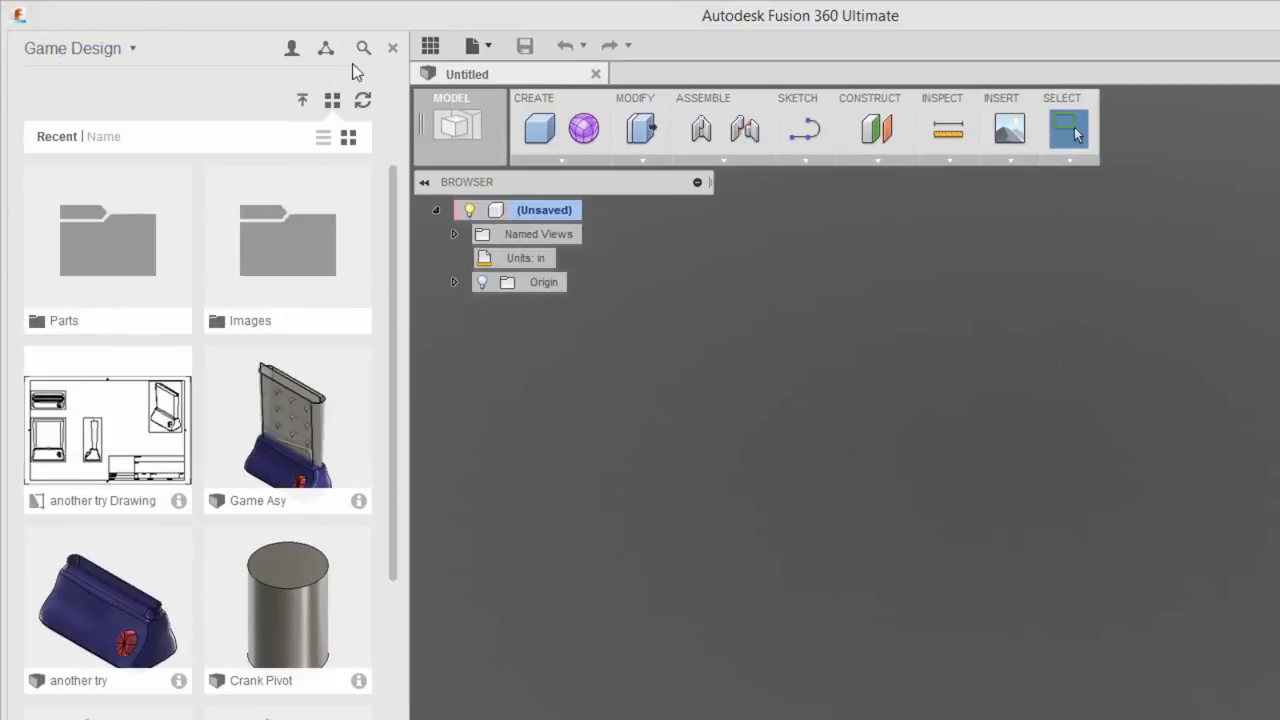
pyautogui.click(304, 103)
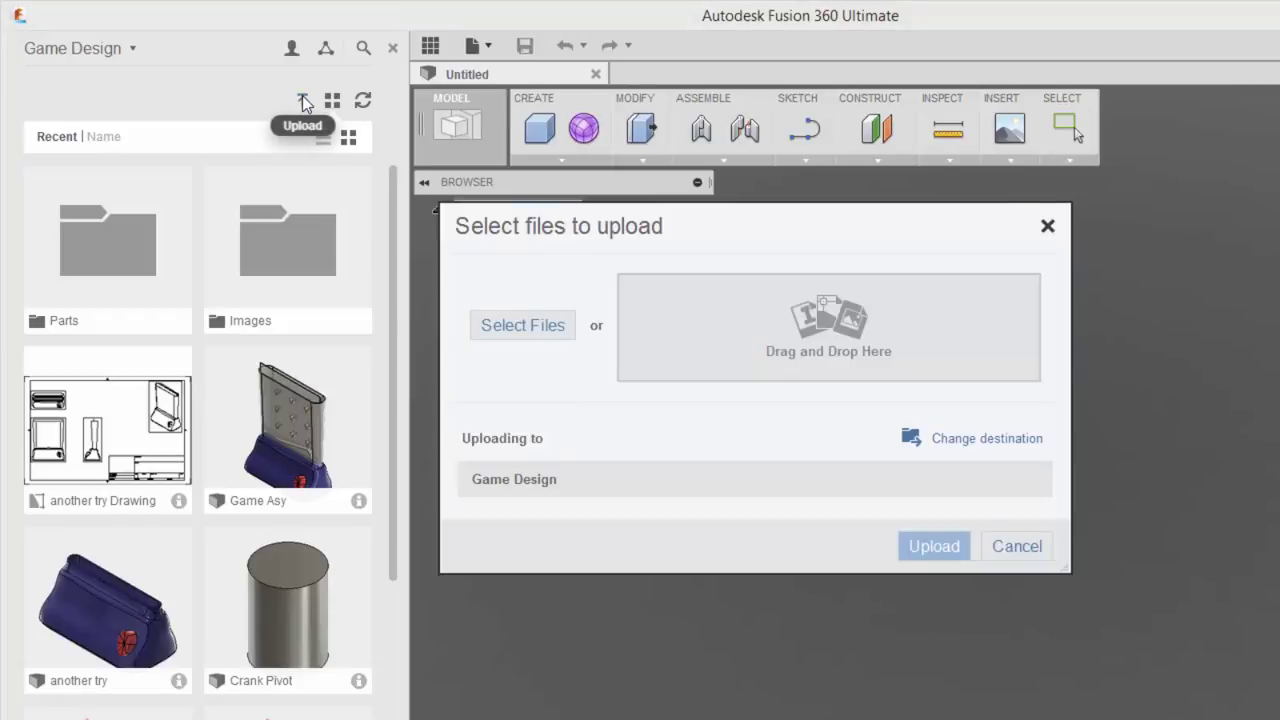
pyautogui.click(942, 445)
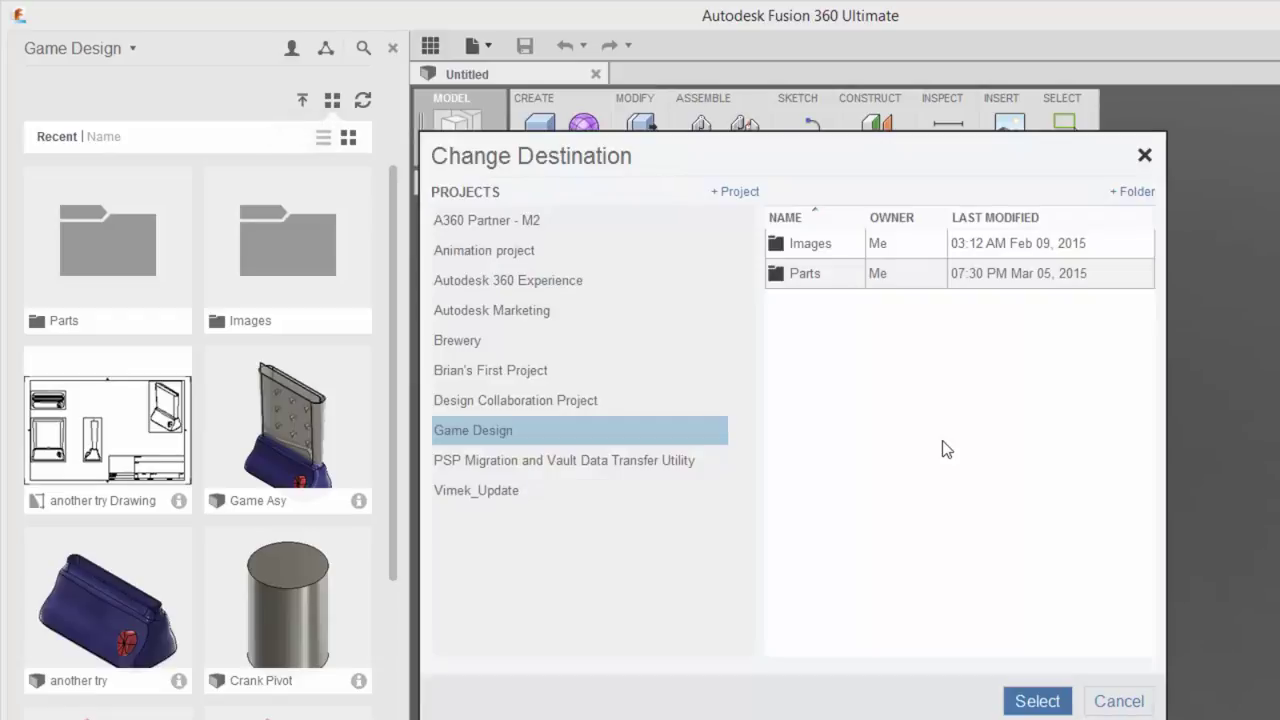
pyautogui.click(504, 490)
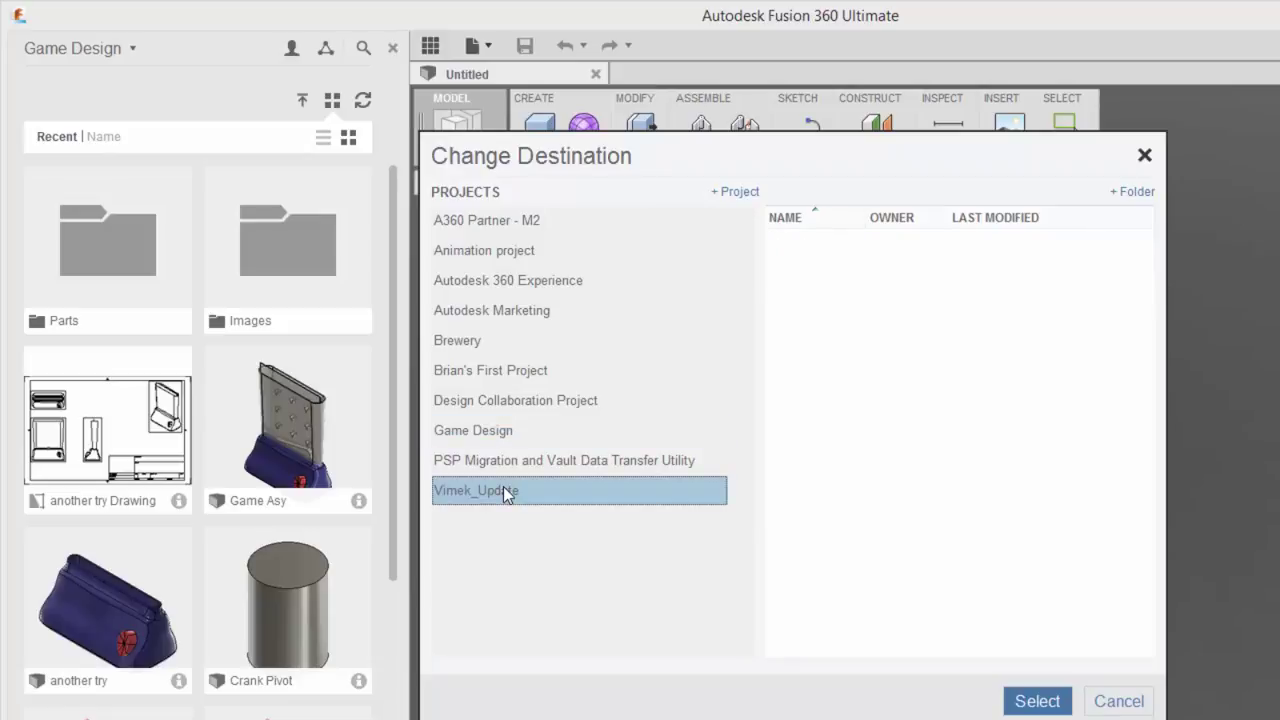
# Step: Create a new project named Upload and confirm it as the upload destination
pyautogui.click(745, 194)
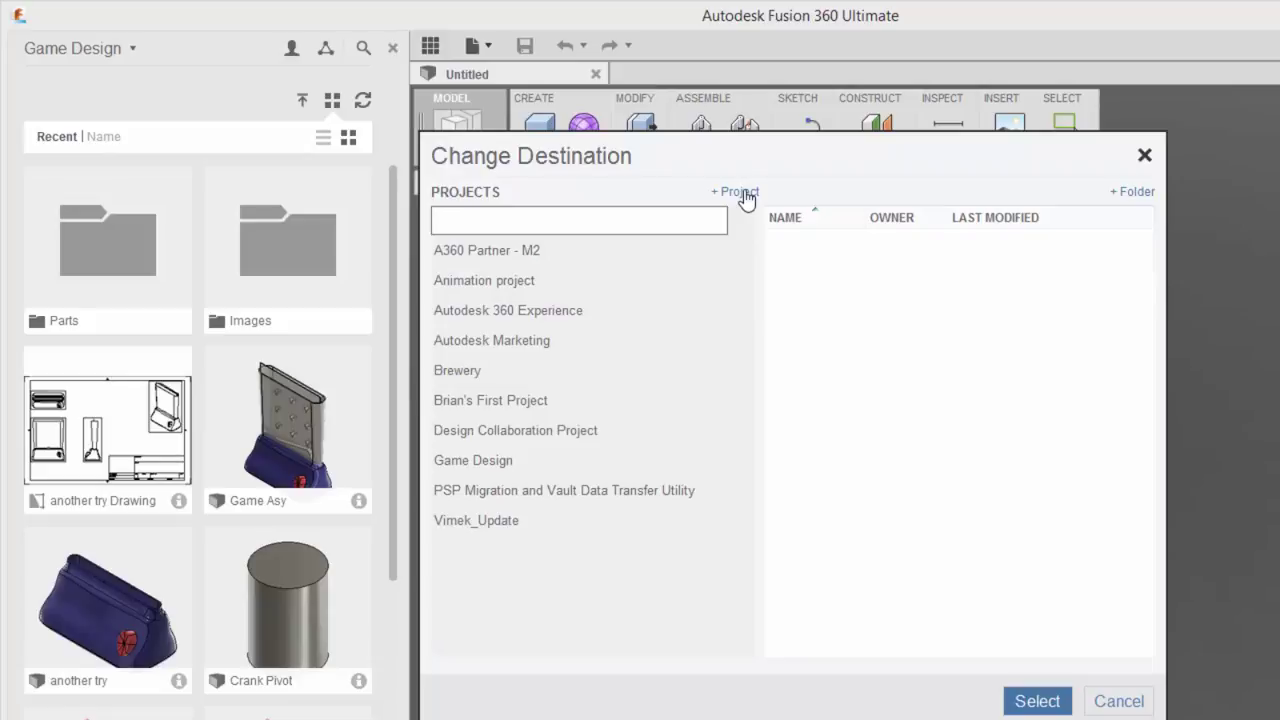
pyautogui.write('Upload')
pyautogui.click(1045, 703)
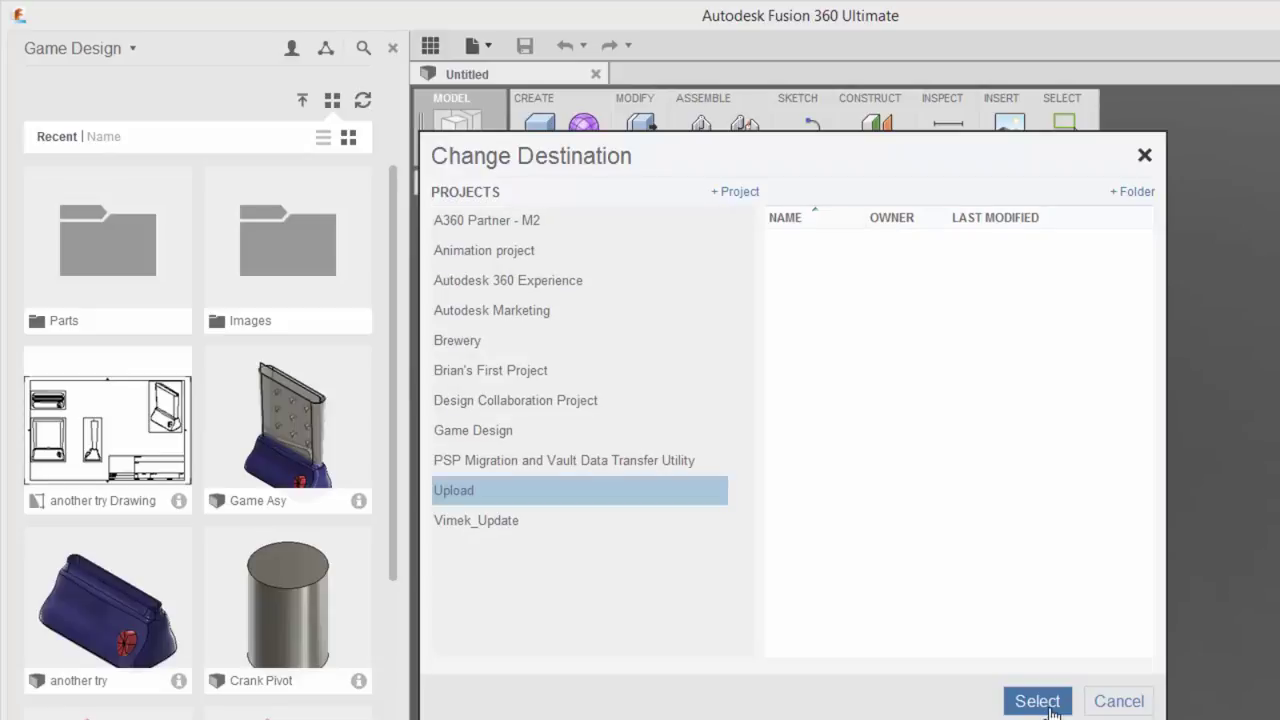
pyautogui.click(1040, 702)
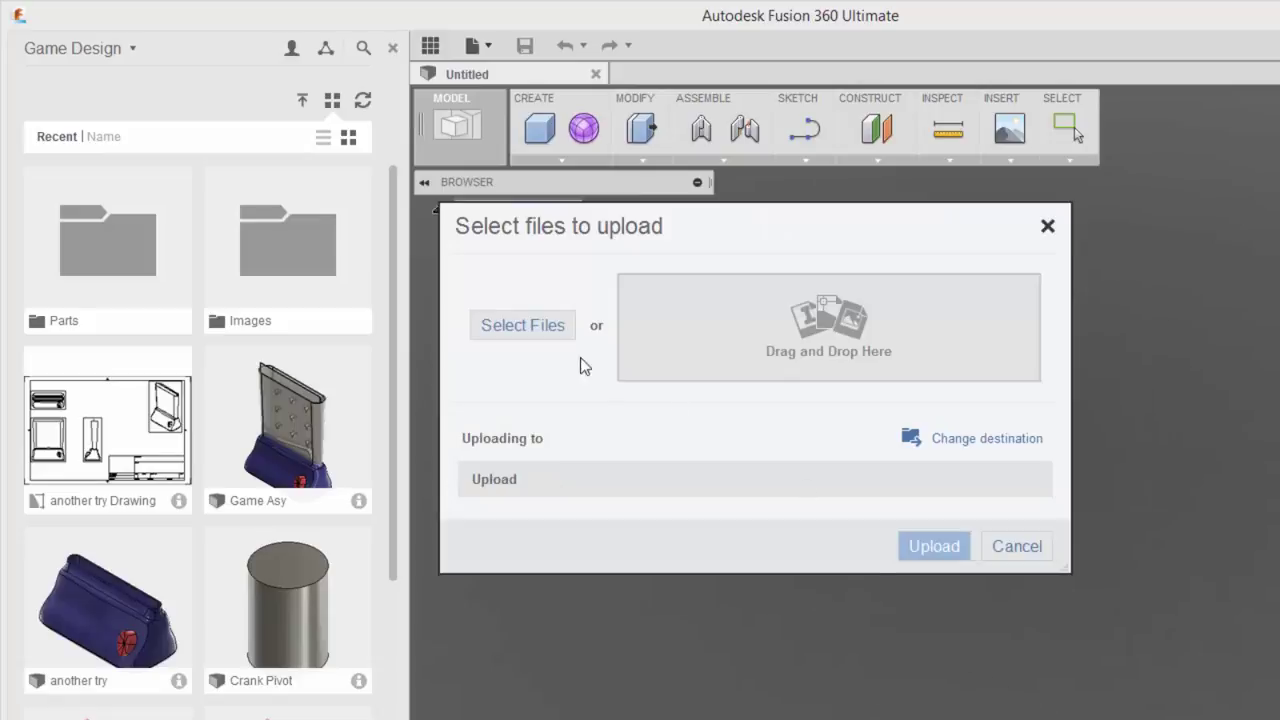
pyautogui.click(523, 327)
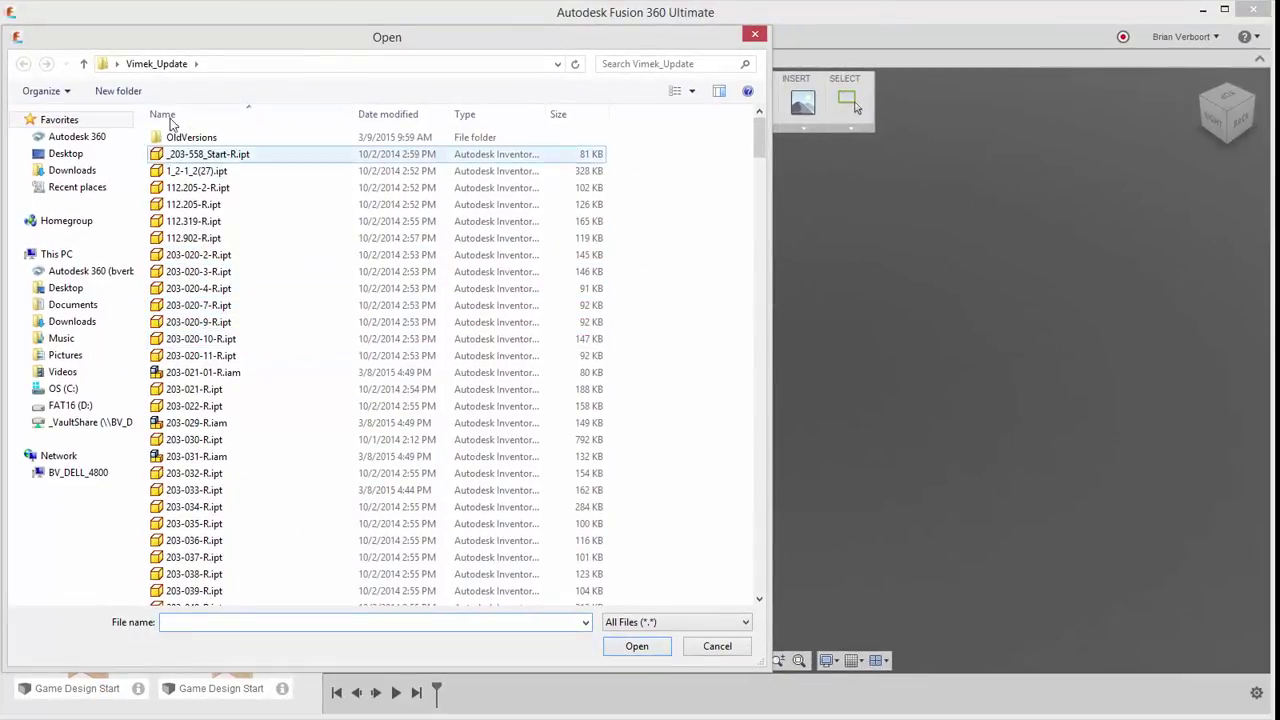
# Step: Sort Vimek_Update by type and add 203-021-01-R.iam through VT-Seat-Cushion-R.ipt (335 files, 106 MB) to the upload
pyautogui.click(226, 66)
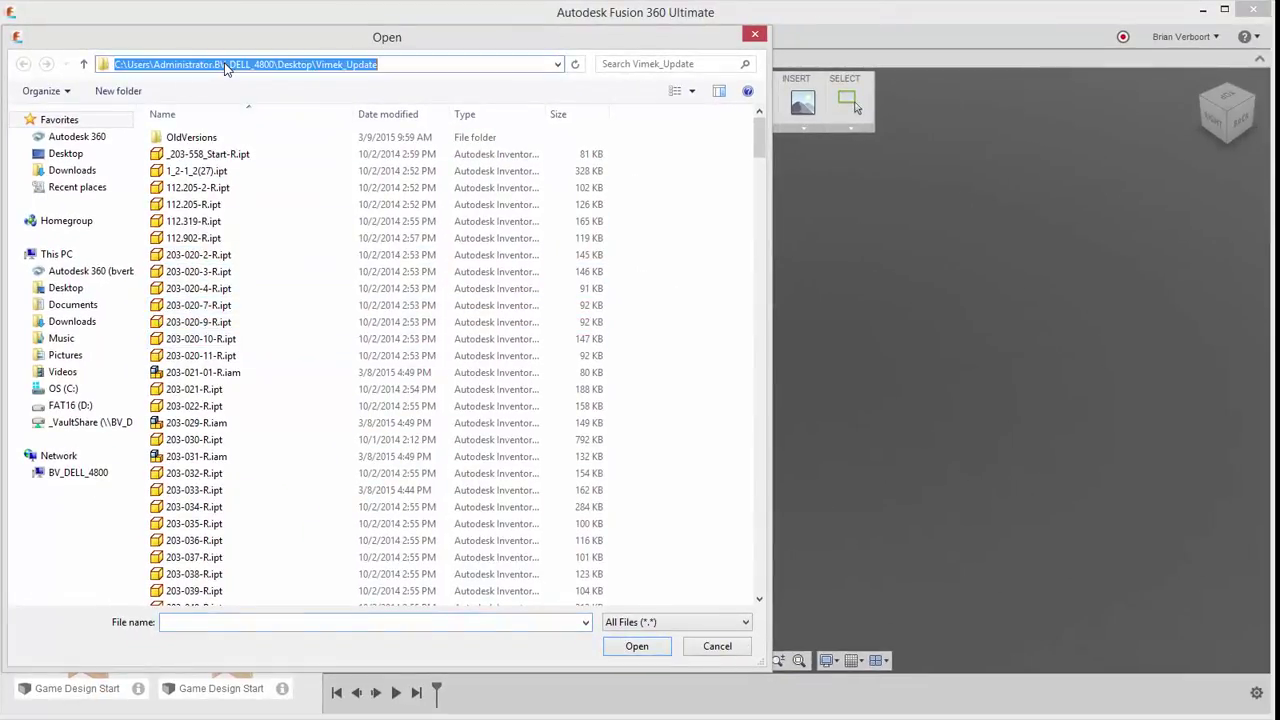
pyautogui.click(210, 154)
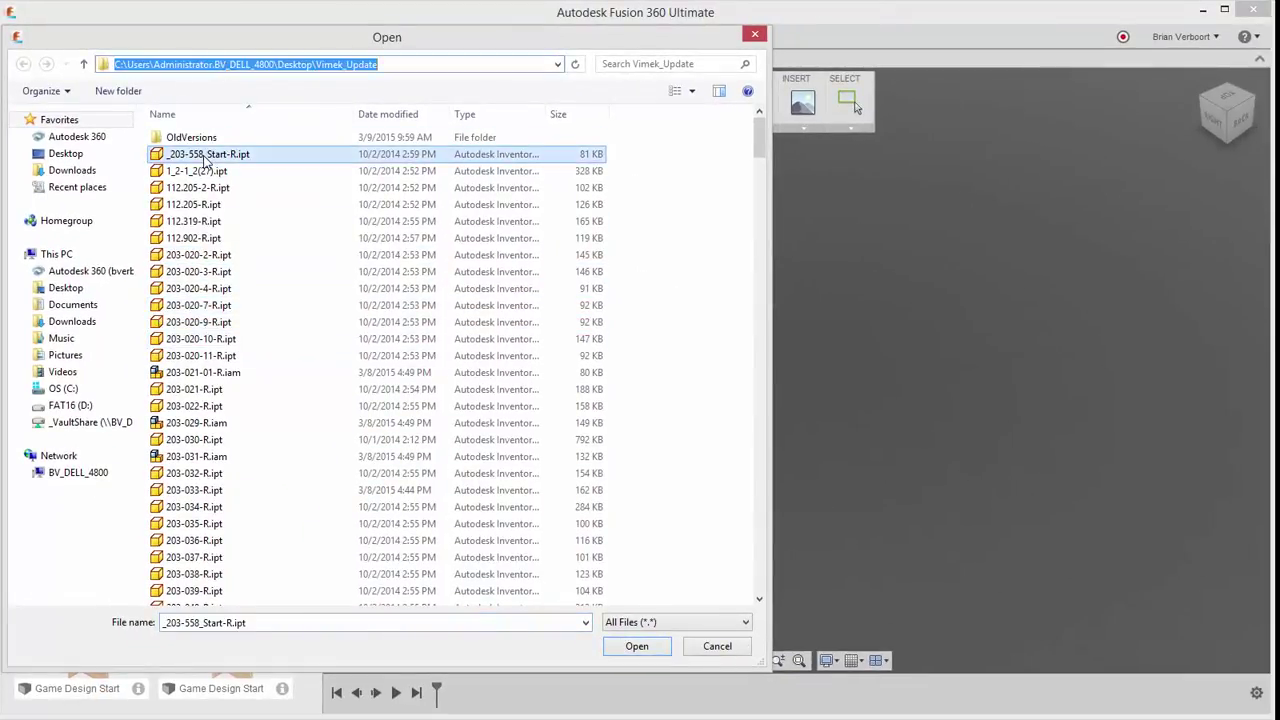
pyautogui.click(470, 116)
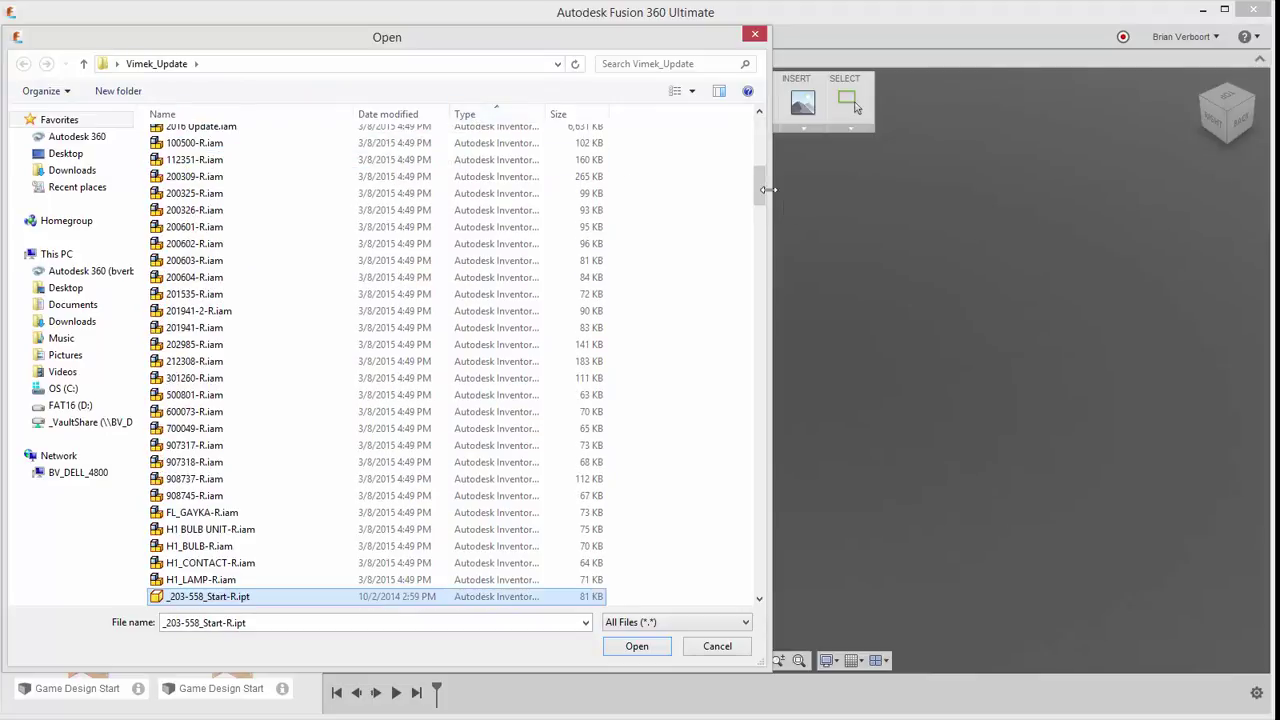
pyautogui.moveTo(756, 183); pyautogui.dragTo(757, 133)
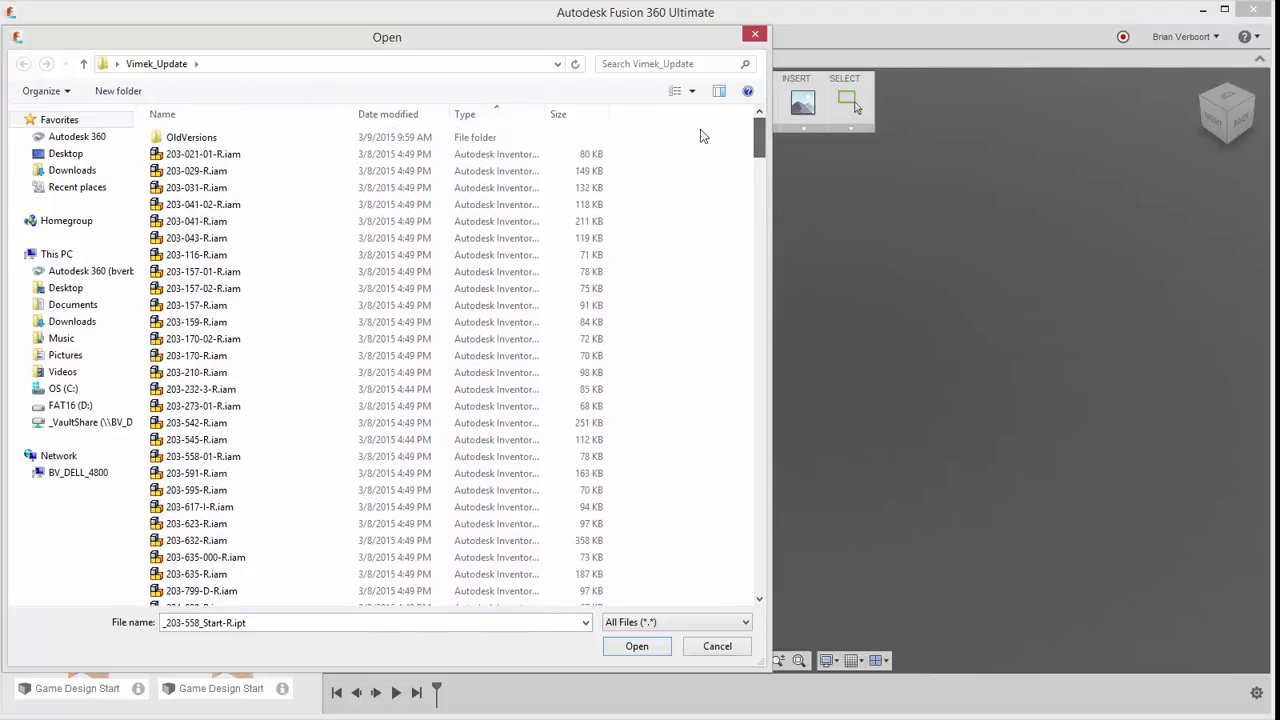
pyautogui.click(222, 156)
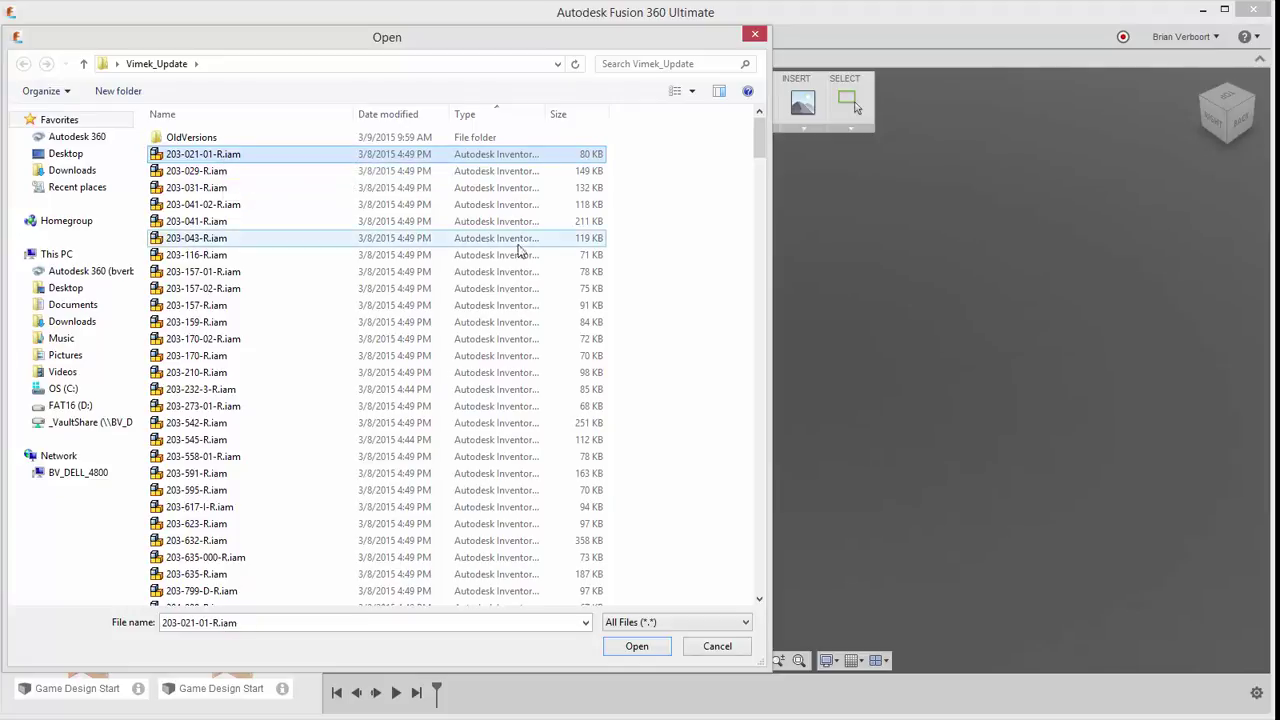
pyautogui.moveTo(758, 136); pyautogui.dragTo(760, 590)
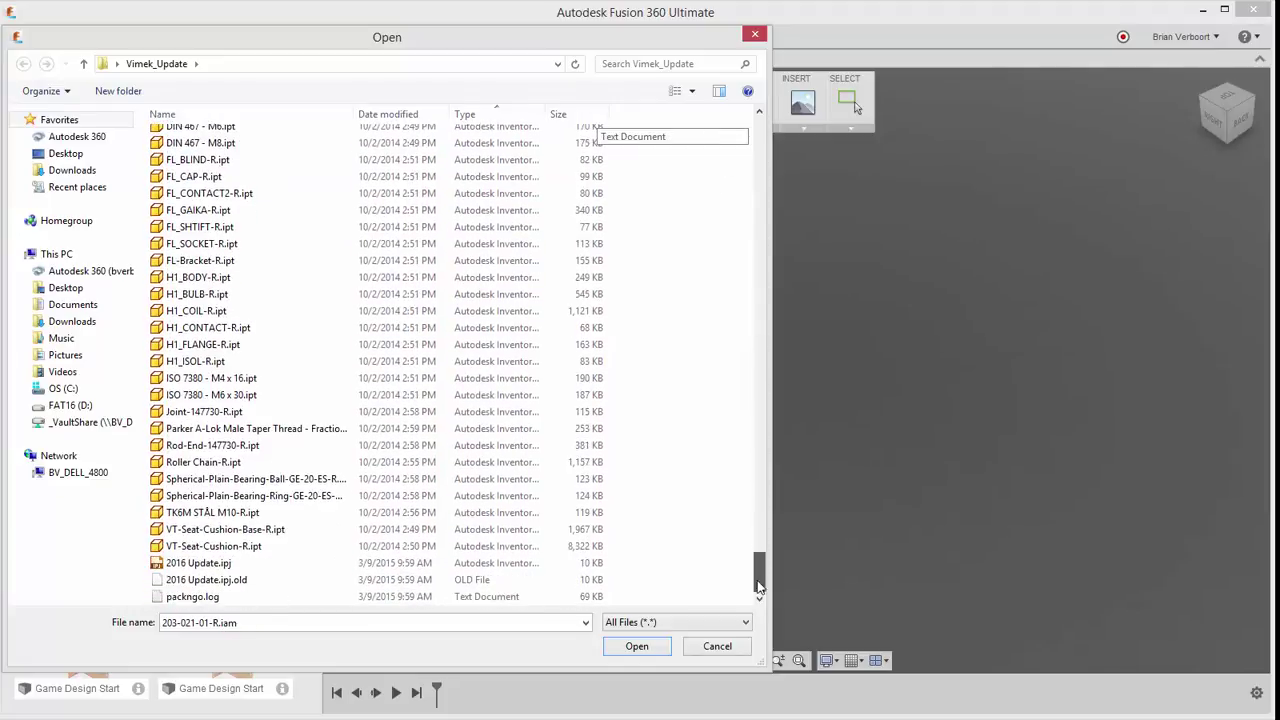
pyautogui.keyDown('shift'); pyautogui.click(224, 546); pyautogui.keyUp('shift')
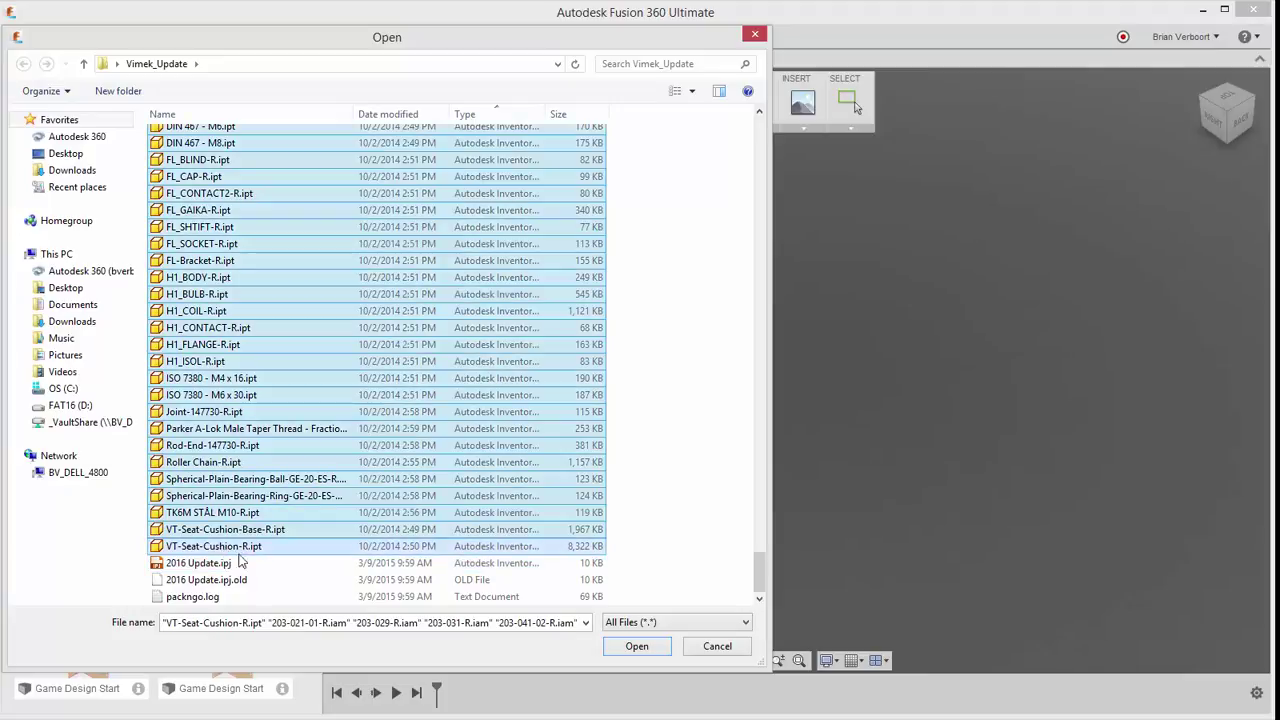
pyautogui.click(632, 647)
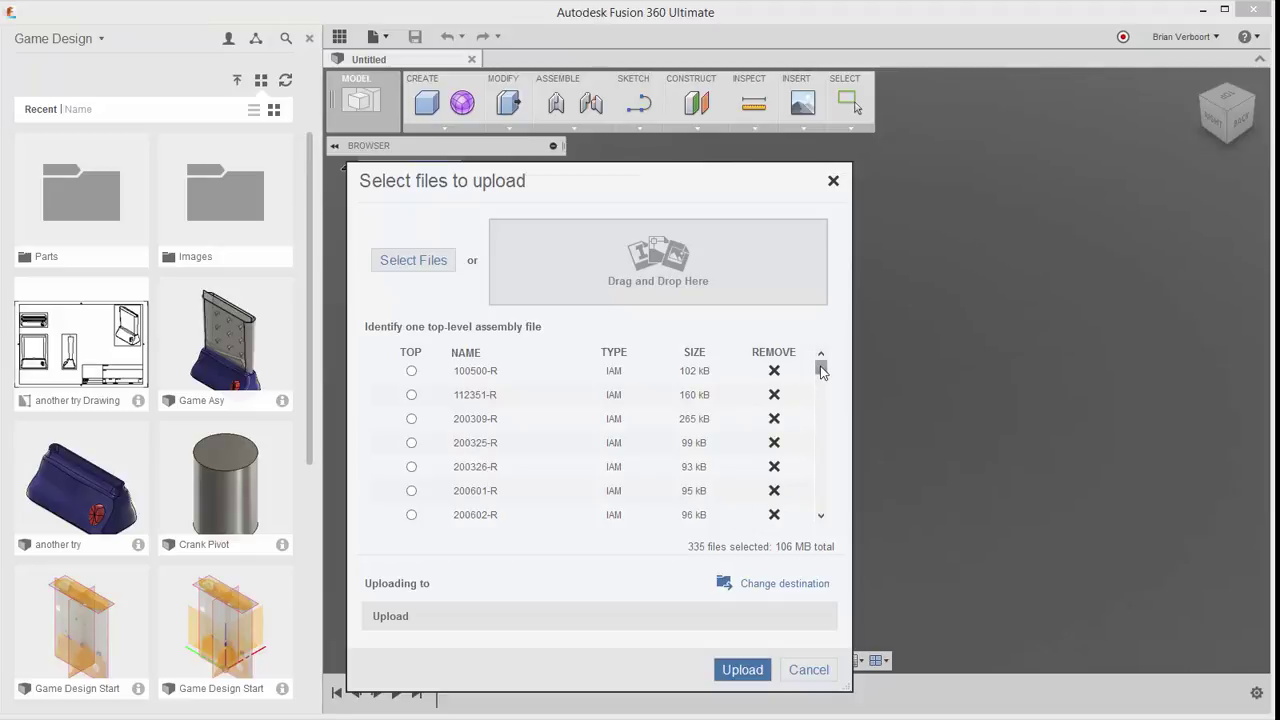
# Step: Mark 2016 Update.iam as the TOP assembly and start the 108083 KB upload
pyautogui.moveTo(817, 371); pyautogui.dragTo(821, 375)
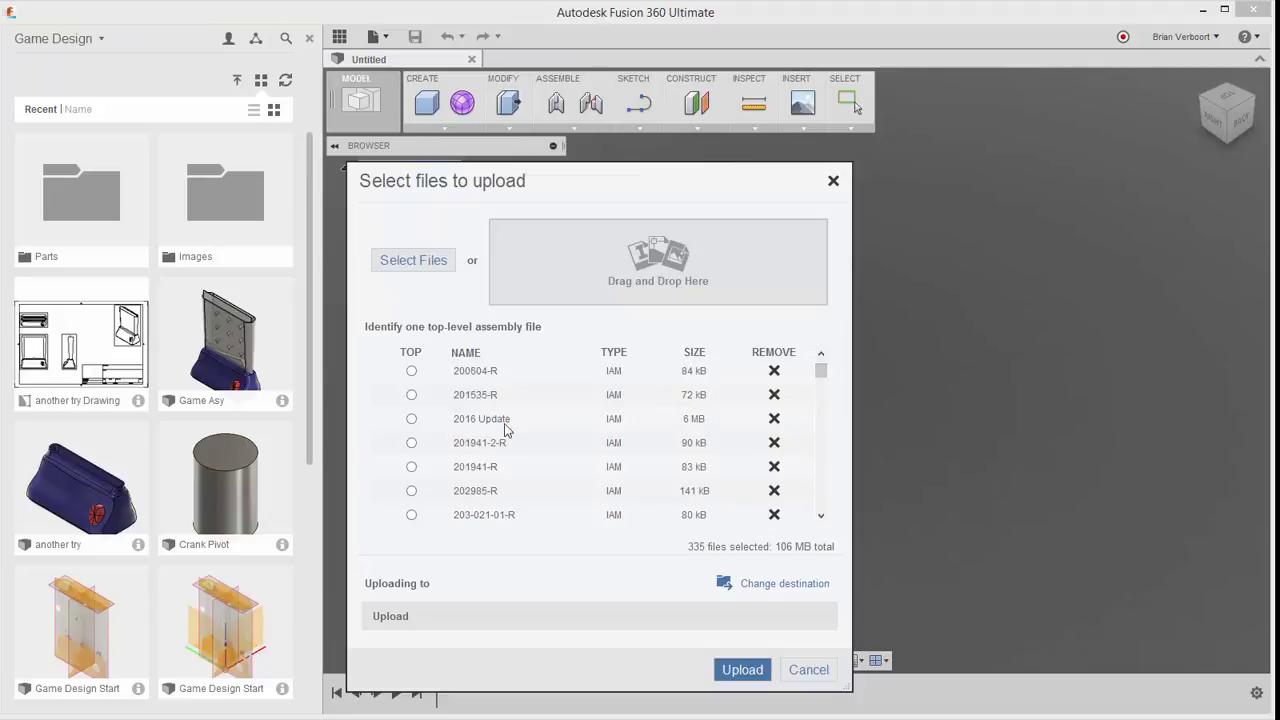
pyautogui.click(411, 419)
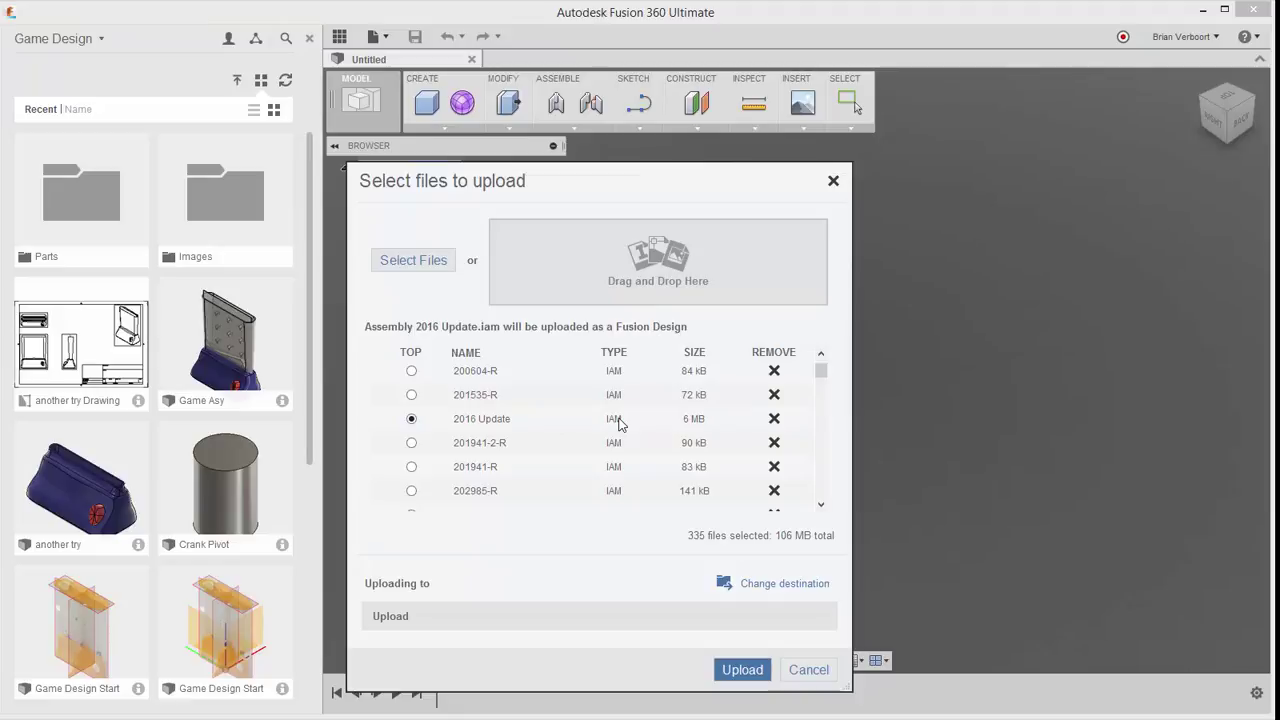
pyautogui.click(742, 670)
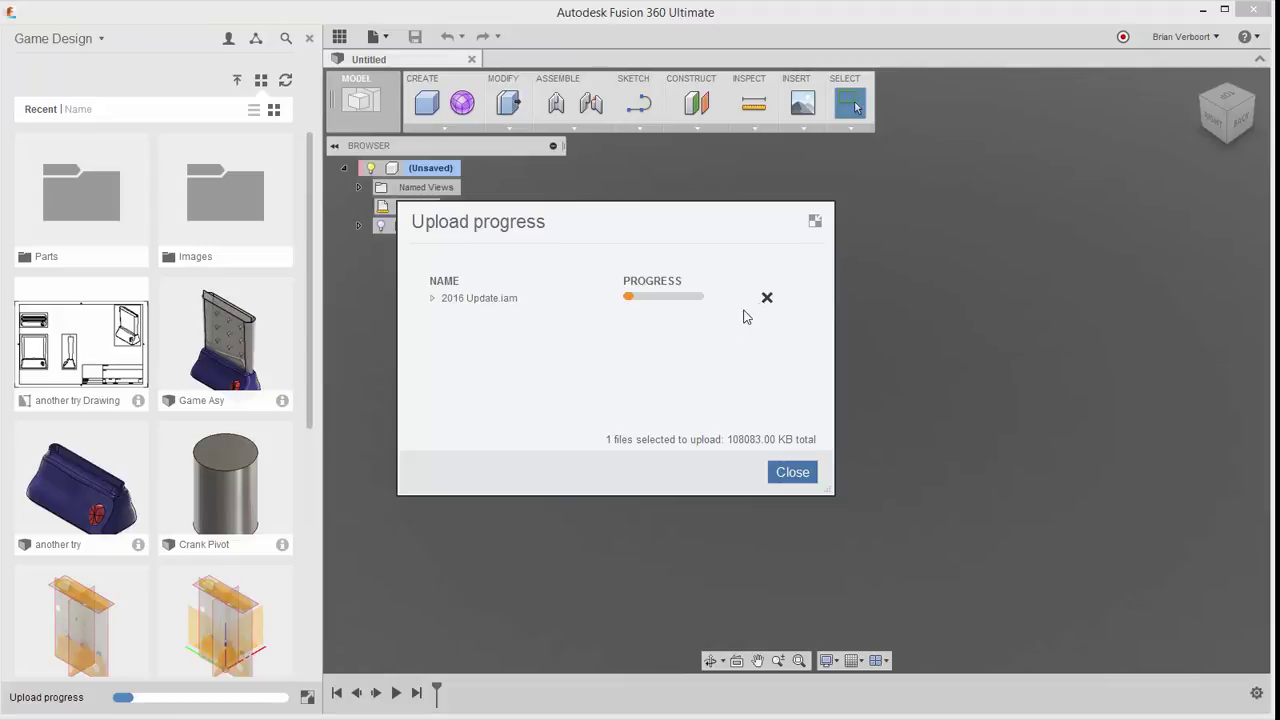
# Step: Expand 2016 Update.iam to review child files such as 100500-R.iam, then close the progress window
pyautogui.click(433, 298)
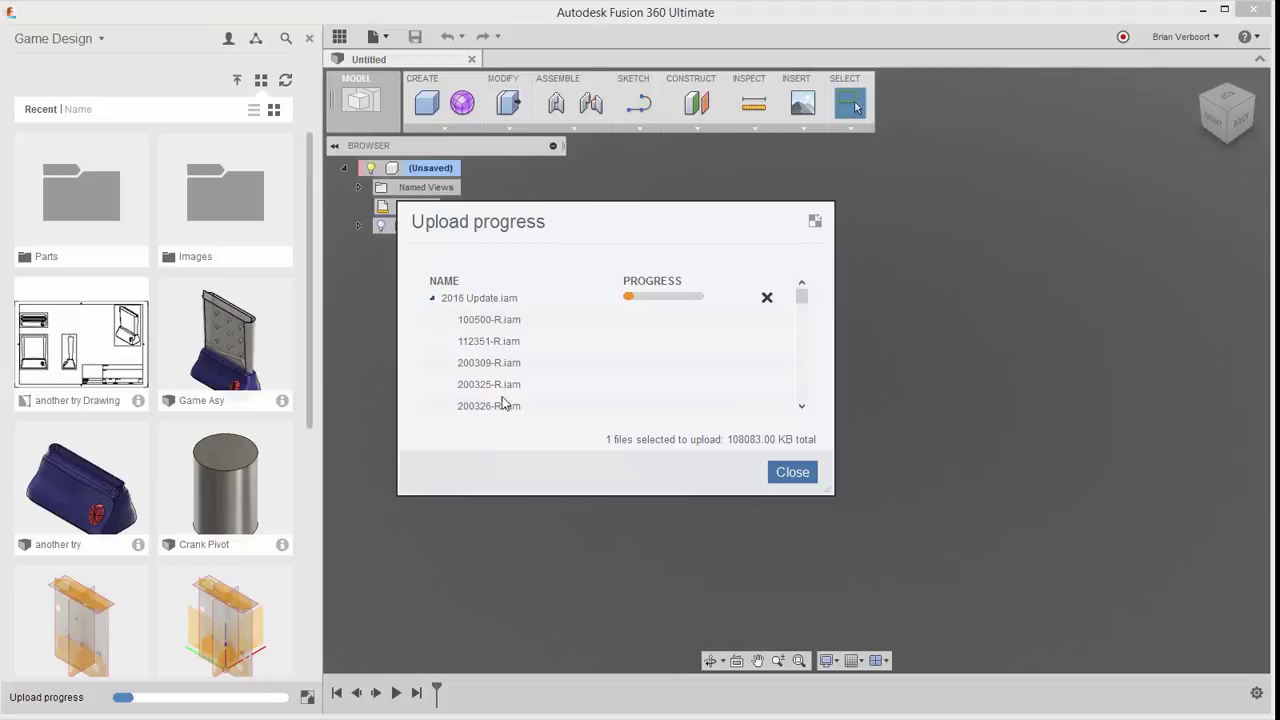
pyautogui.moveTo(802, 298); pyautogui.dragTo(800, 403)
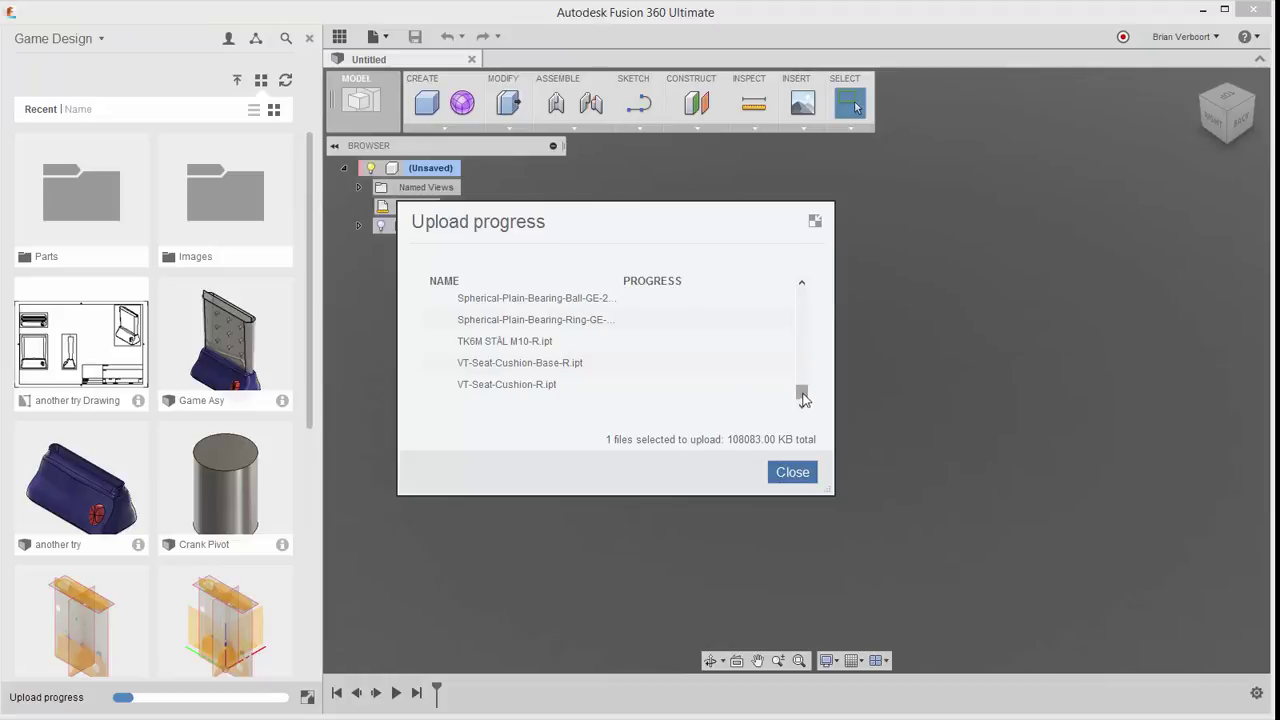
pyautogui.moveTo(801, 393); pyautogui.dragTo(801, 294)
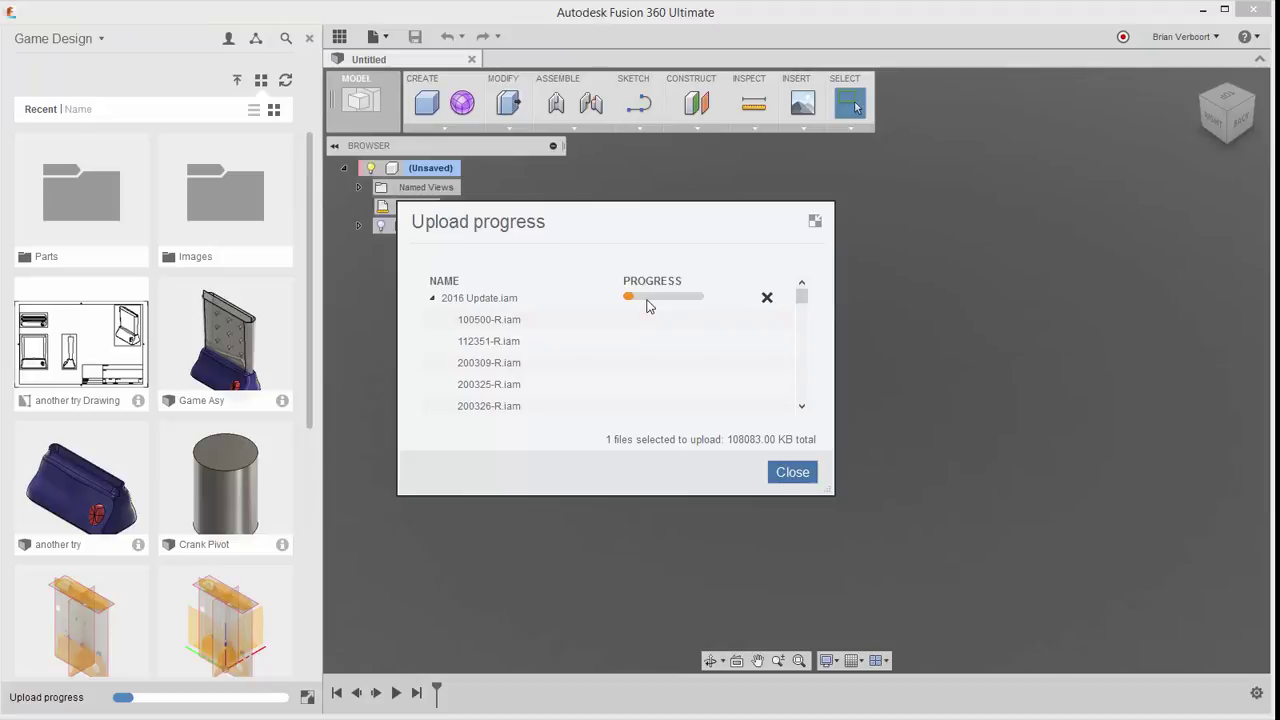
pyautogui.click(789, 472)
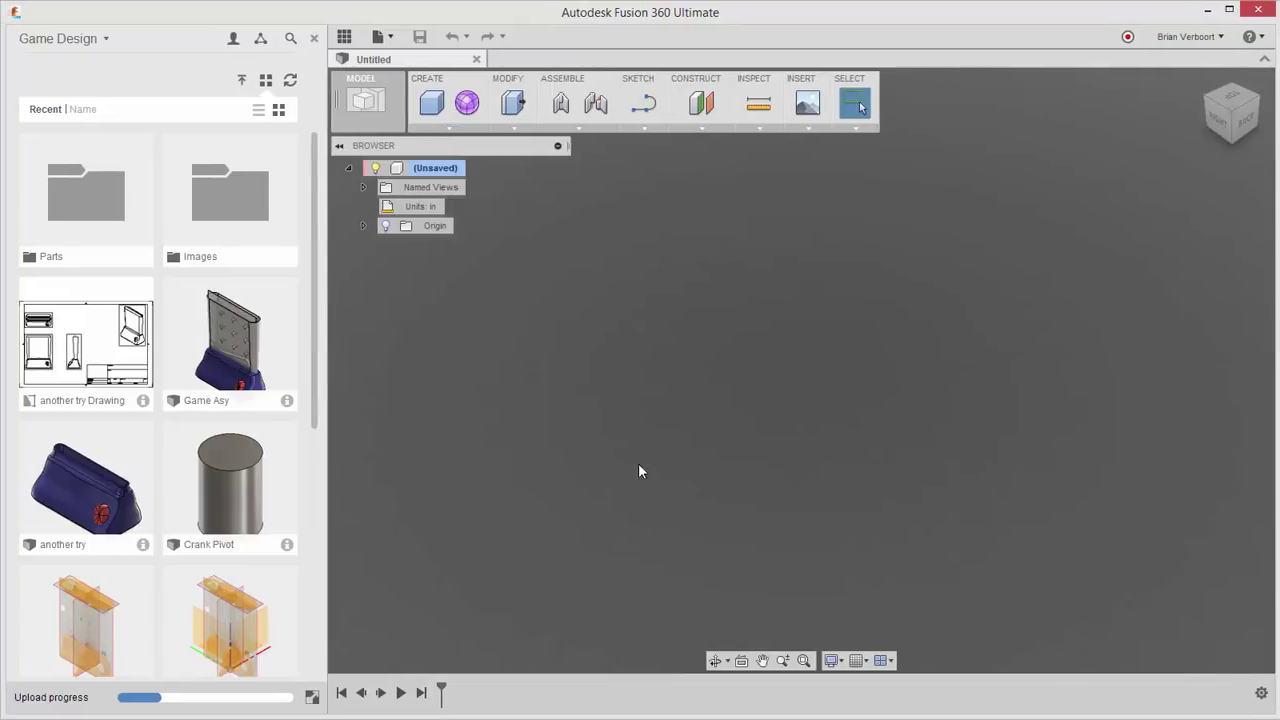
# Step: Open the Game Asy design and set its visual style to Shaded with Hidden Edges
pyautogui.rightClick(232, 330)
pyautogui.click(258, 345)
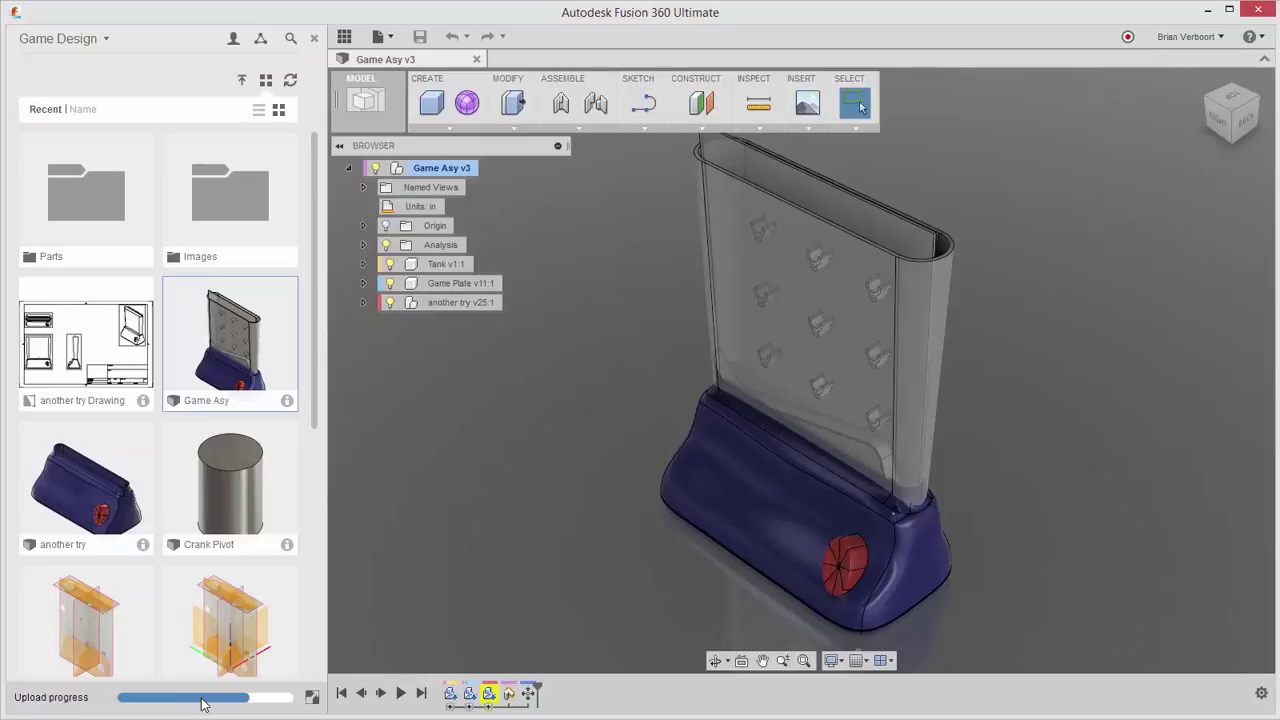
pyautogui.click(832, 660)
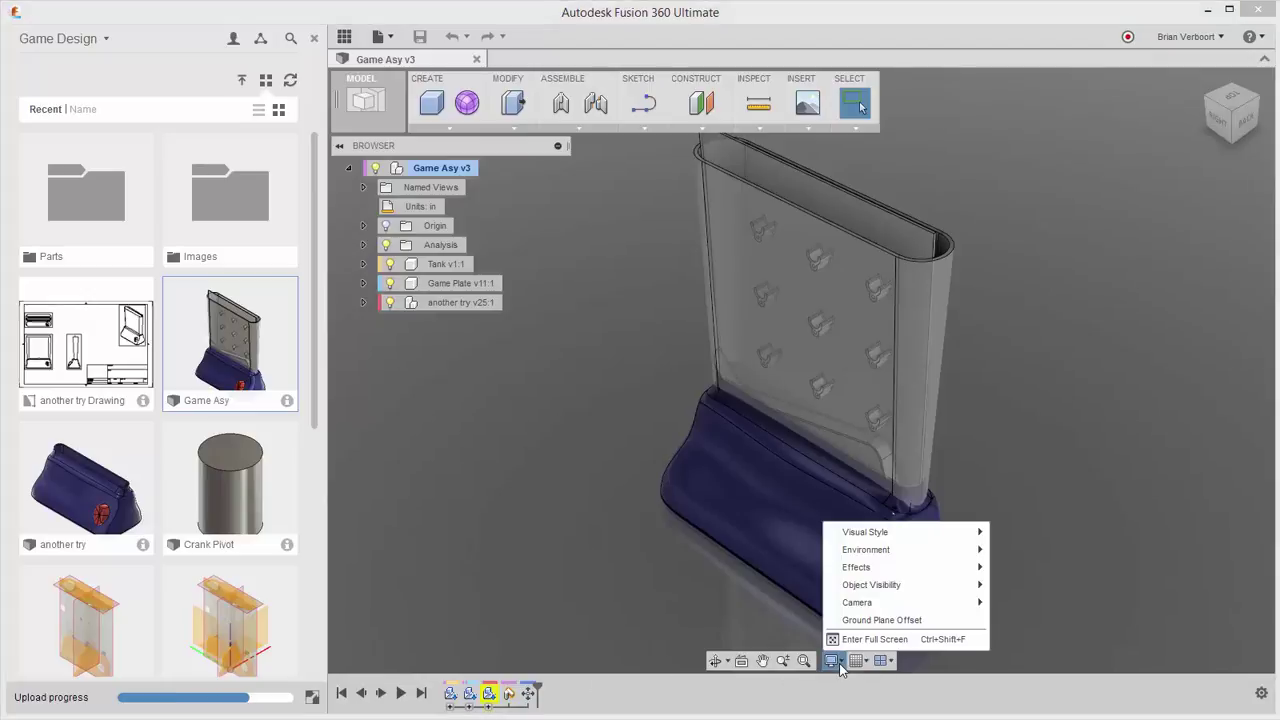
pyautogui.moveTo(910, 541)
pyautogui.click(1015, 551)
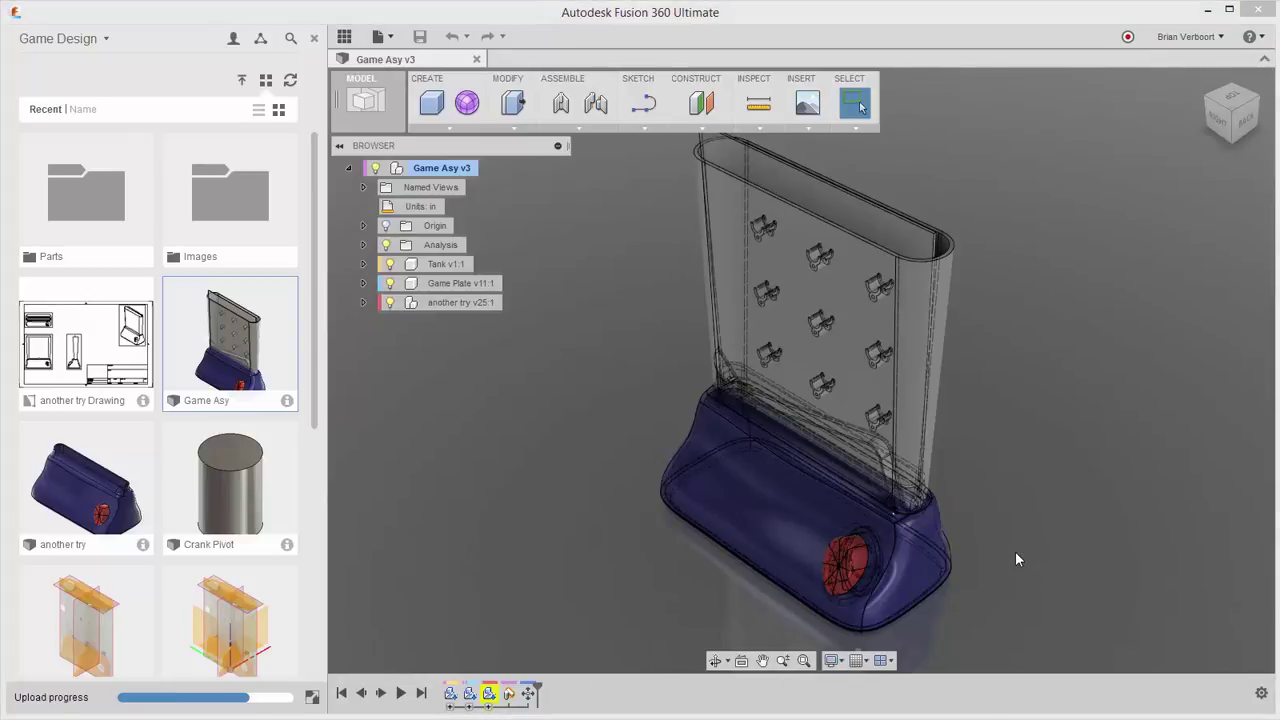
# Step: Return Game Asy to plain Shaded, switch to the Render workspace and orbit to its right side
pyautogui.click(832, 660)
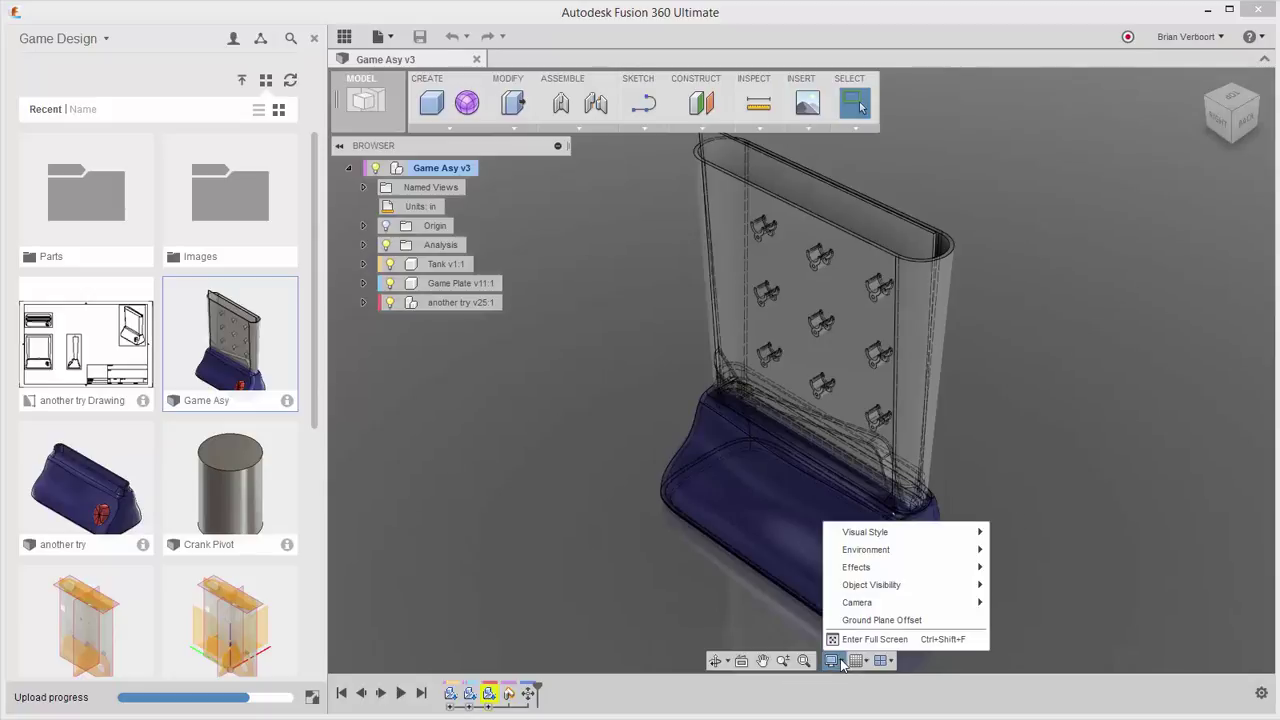
pyautogui.moveTo(922, 537)
pyautogui.click(1015, 534)
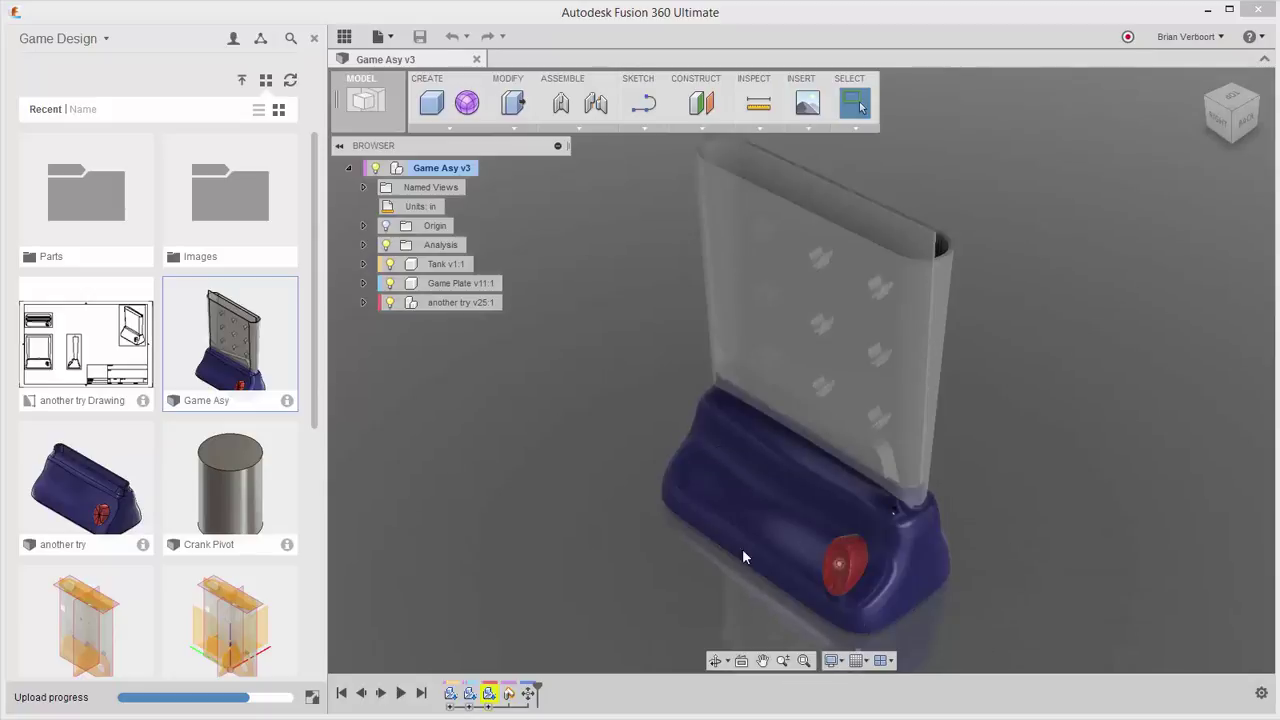
pyautogui.click(365, 100)
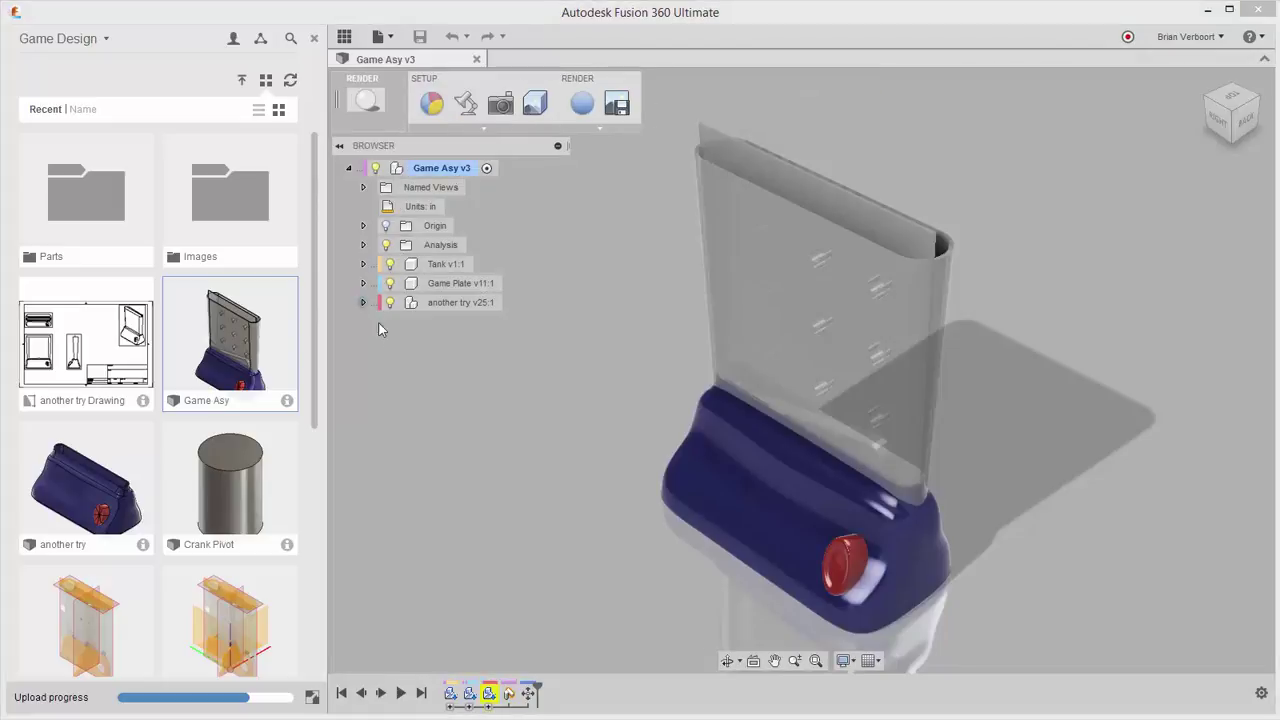
pyautogui.keyDown('shift'); pyautogui.moveTo(552, 417); pyautogui.dragTo(526, 437, button='middle'); pyautogui.keyUp('shift')
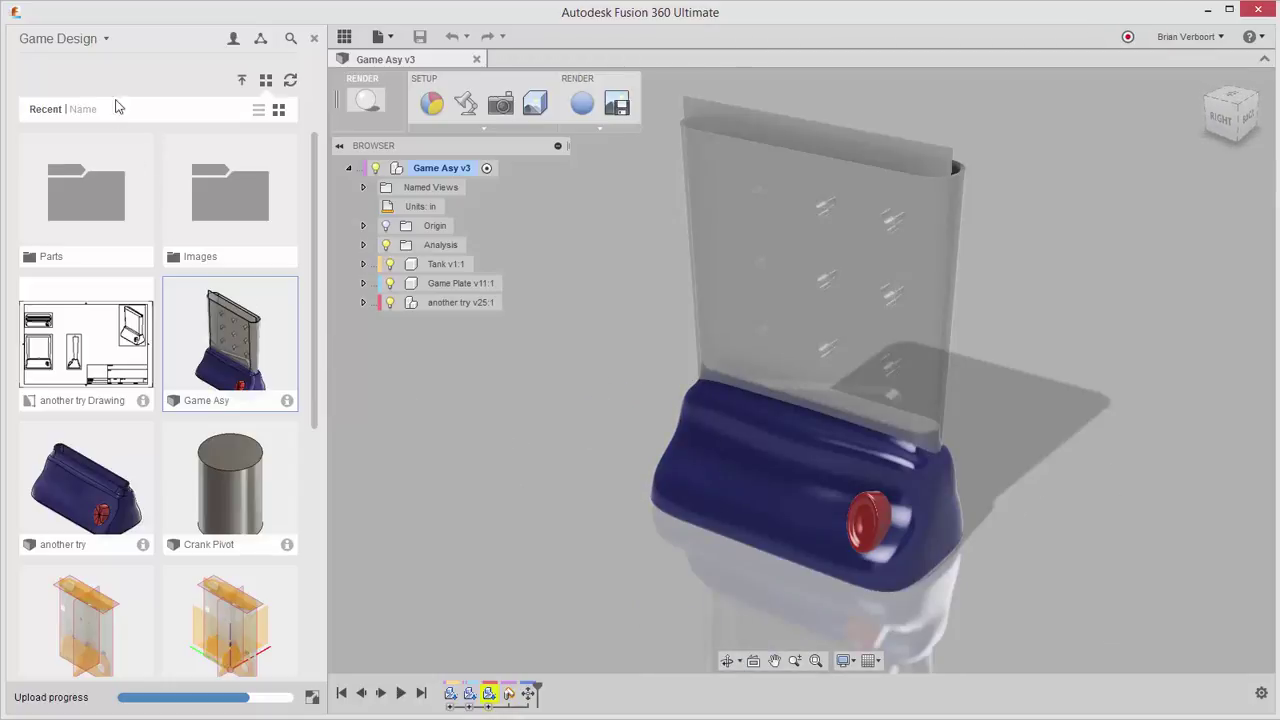
# Step: Switch the data panel to the Upload project and open the 2016 Update design
pyautogui.click(106, 39)
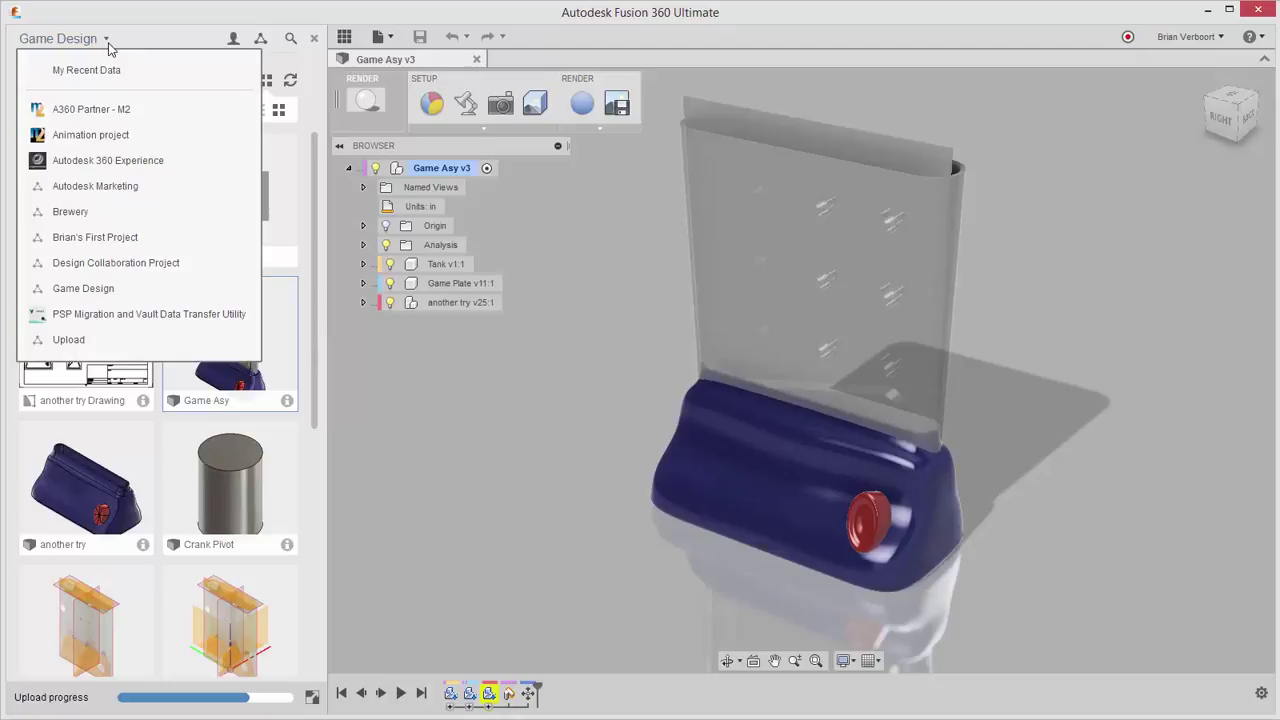
pyautogui.click(86, 340)
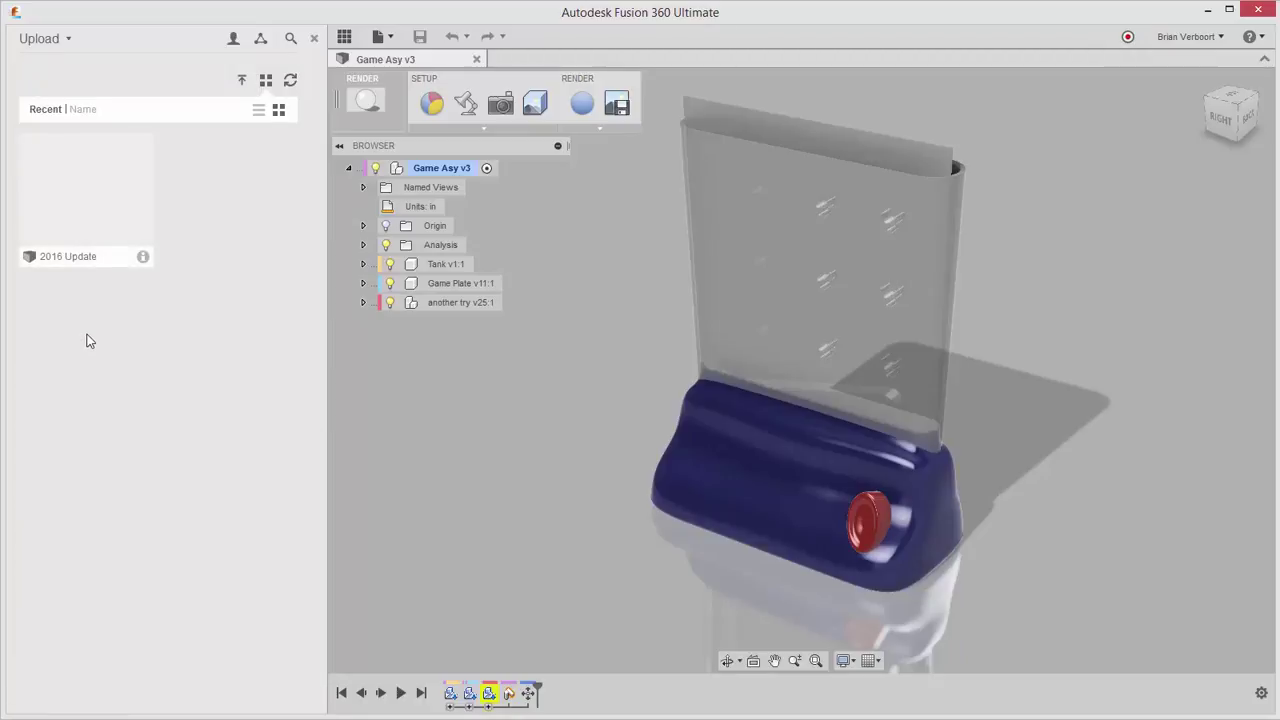
pyautogui.rightClick(94, 205)
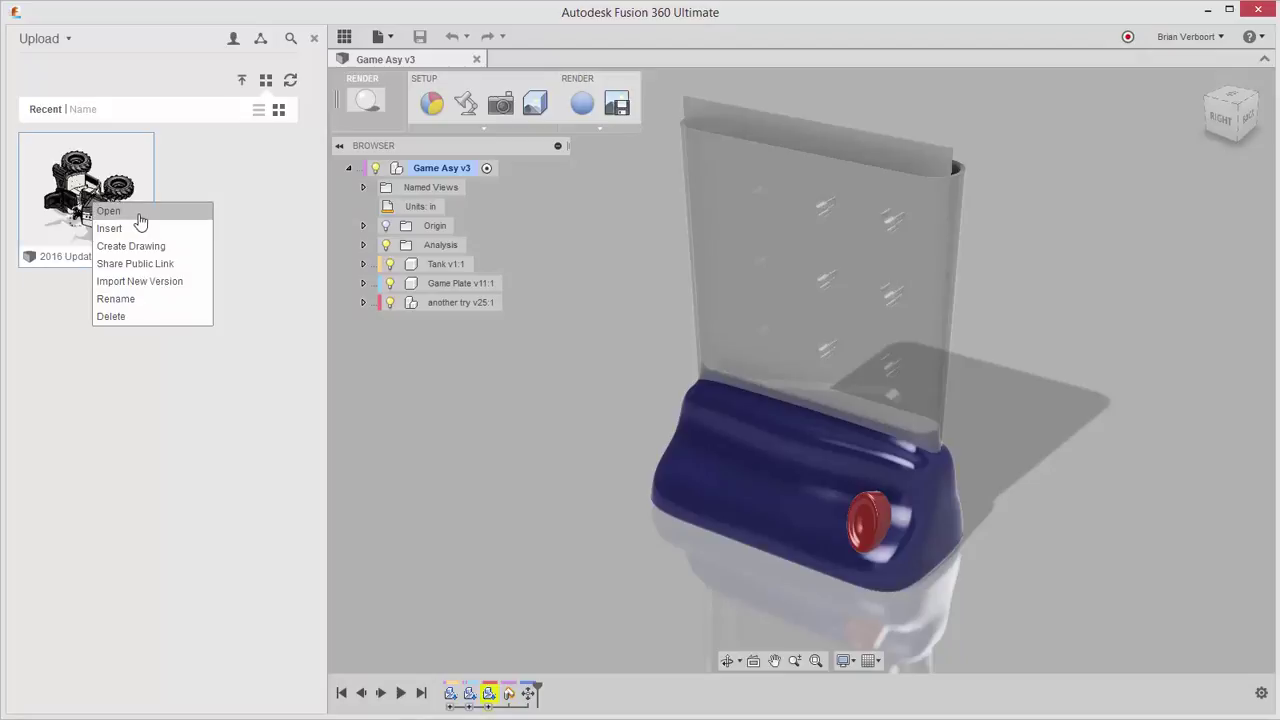
pyautogui.click(142, 216)
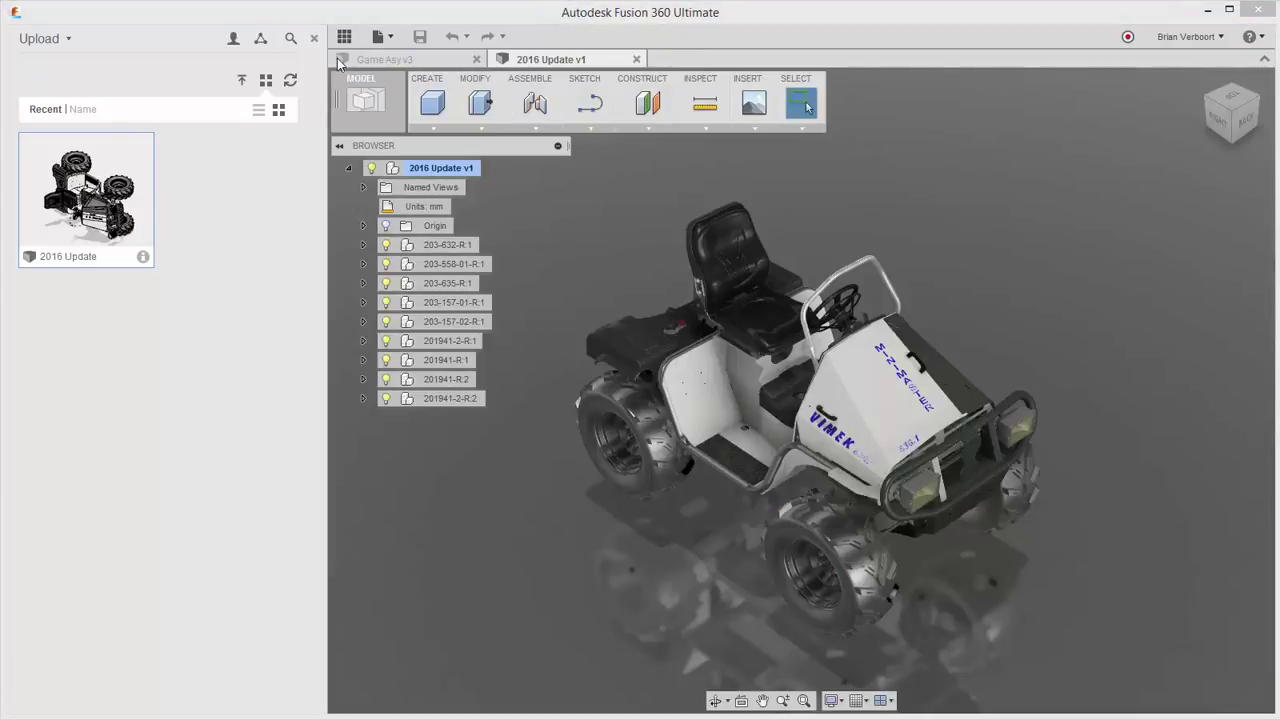
# Step: Hide the Data Panel and the command toolbar to enlarge the workspace
pyautogui.click(344, 37)
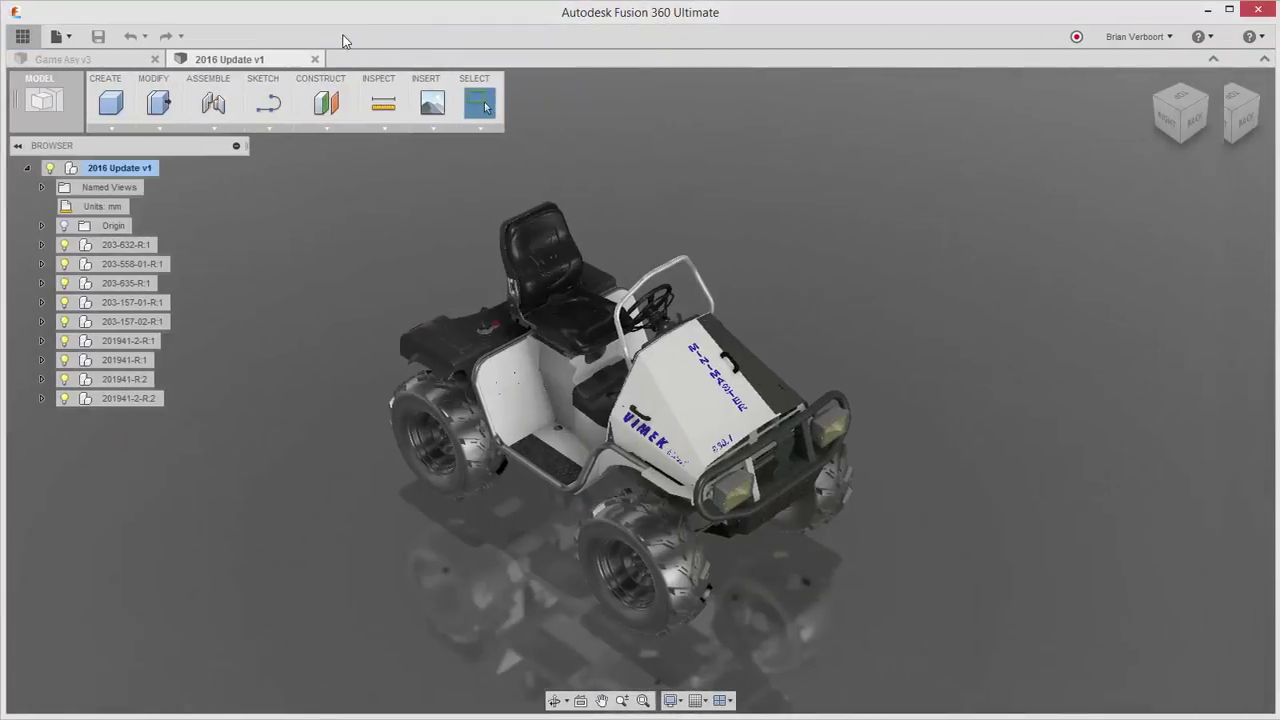
pyautogui.click(66, 37)
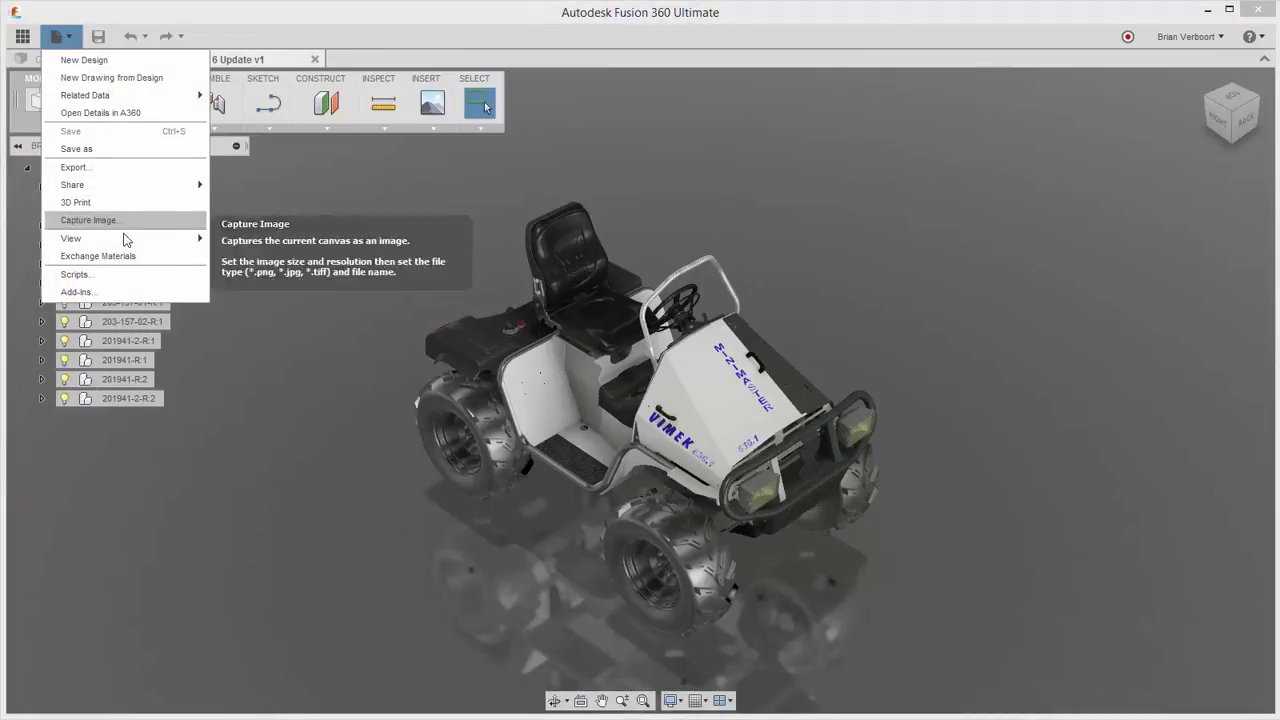
pyautogui.moveTo(124, 236)
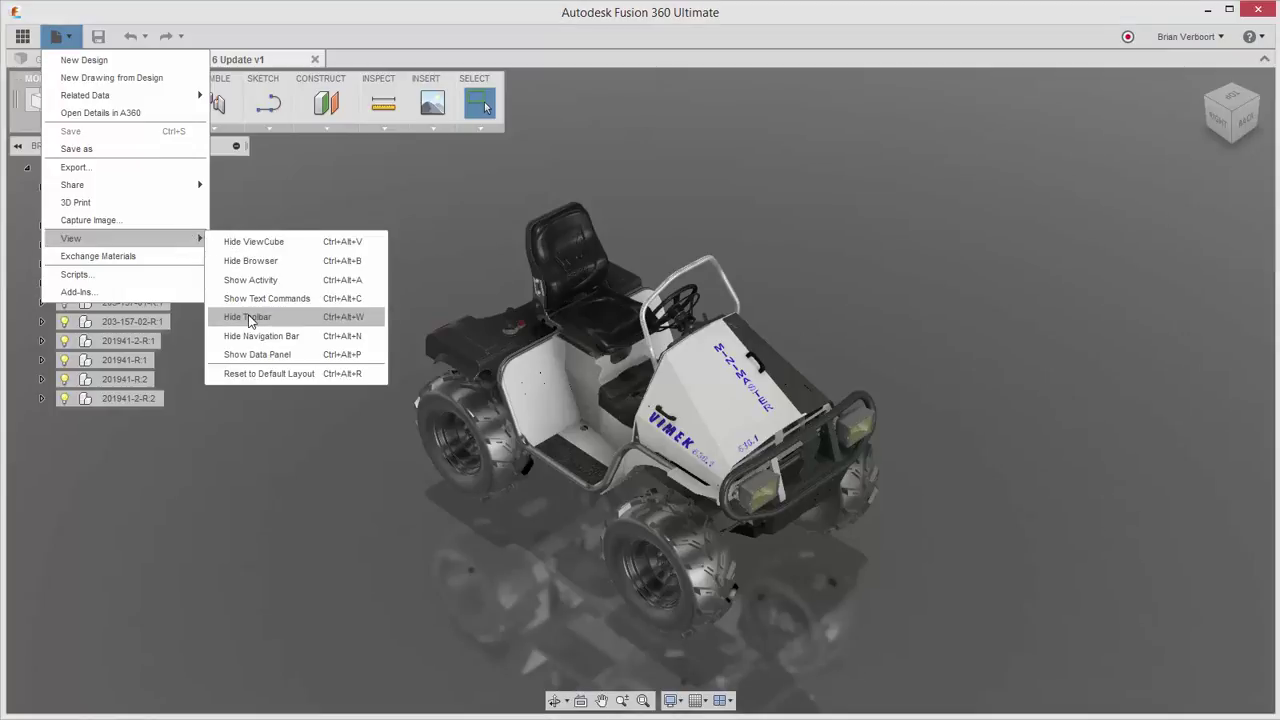
pyautogui.click(250, 316)
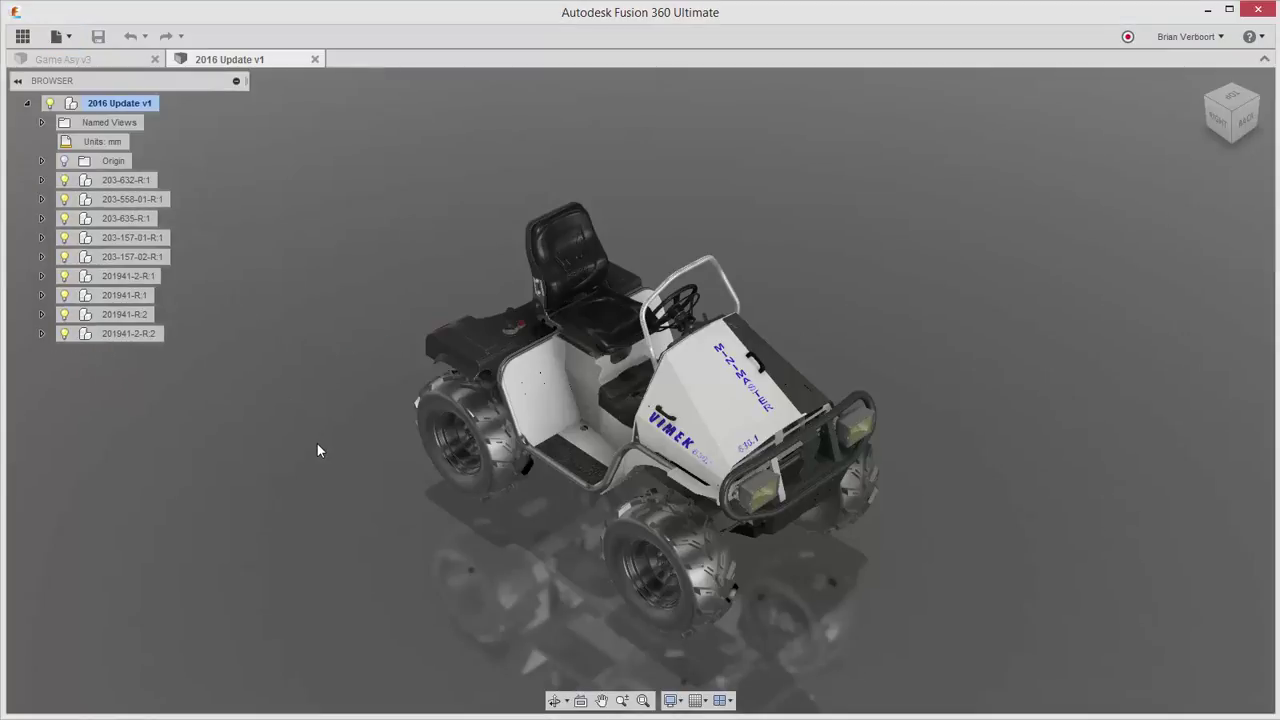
# Step: Pan, orbit and zoom the vehicle, then switch to Game Asy v3 and back to 2016 Update v1
pyautogui.moveTo(325, 425); pyautogui.dragTo(316, 347, button='middle')
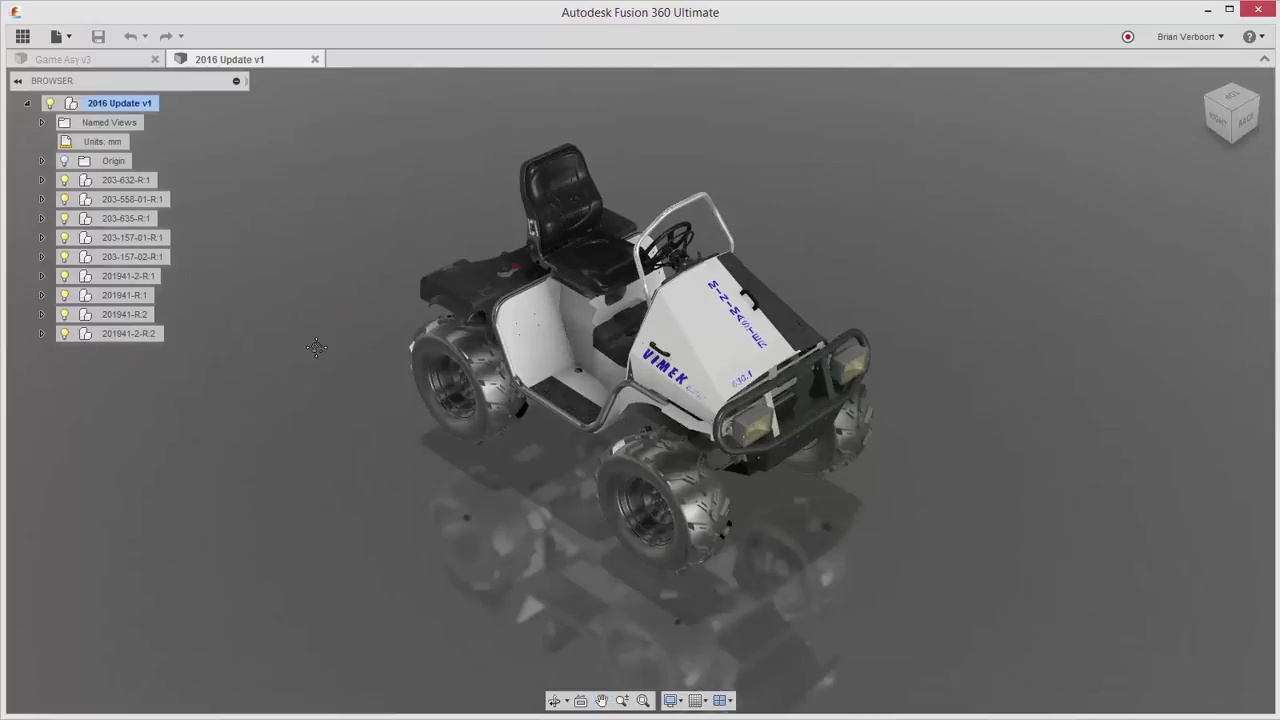
pyautogui.keyDown('shift'); pyautogui.moveTo(445, 417); pyautogui.dragTo(286, 406, button='middle'); pyautogui.keyUp('shift')
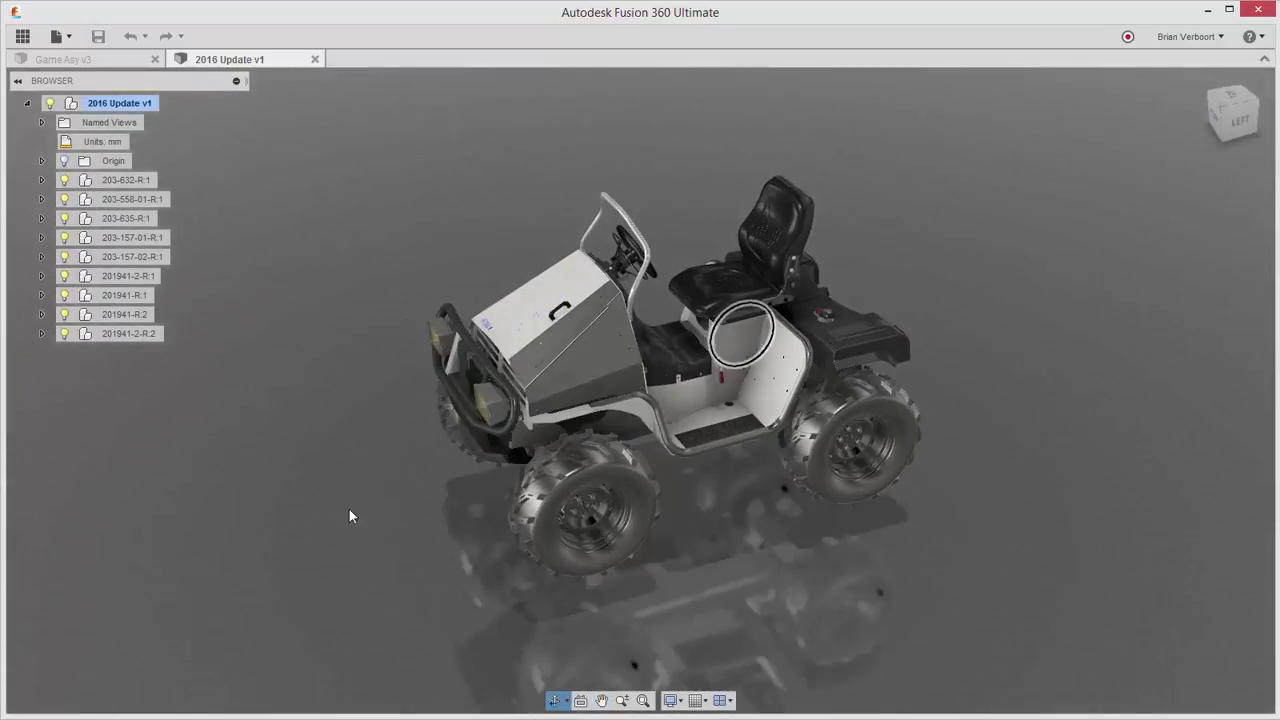
pyautogui.scroll(5, 782, 508)
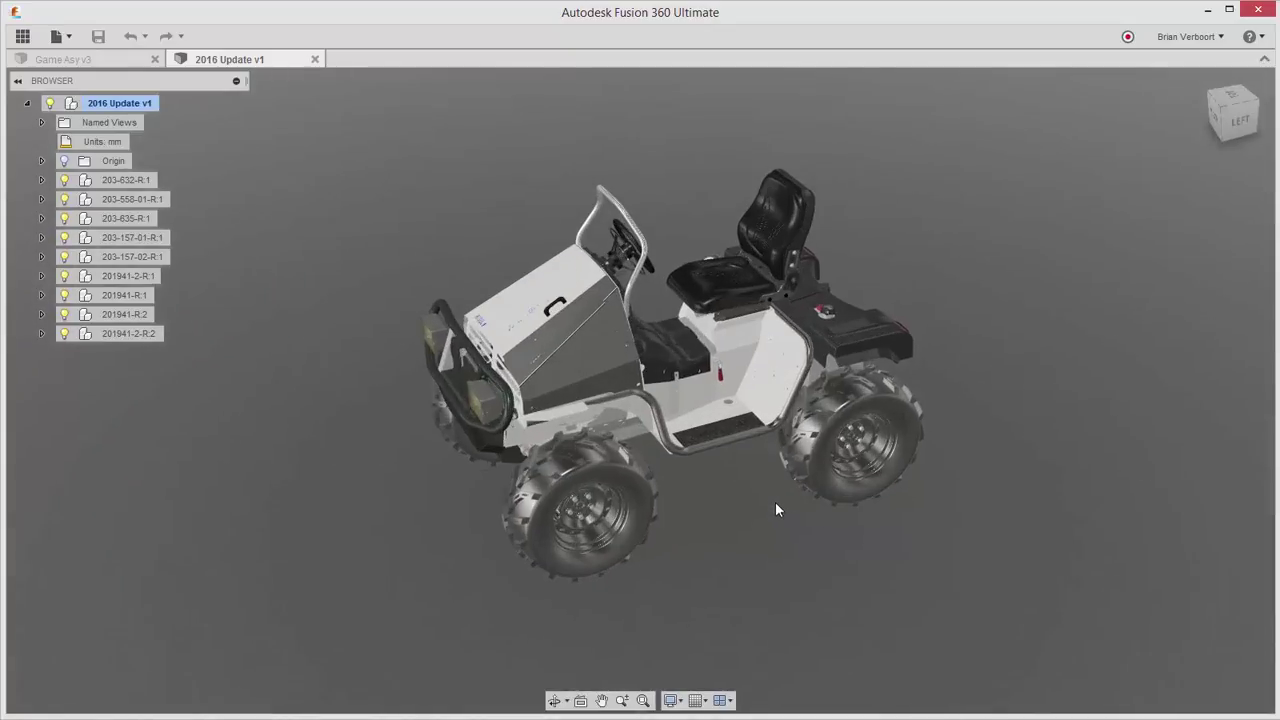
pyautogui.moveTo(754, 490); pyautogui.dragTo(759, 555, button='middle')
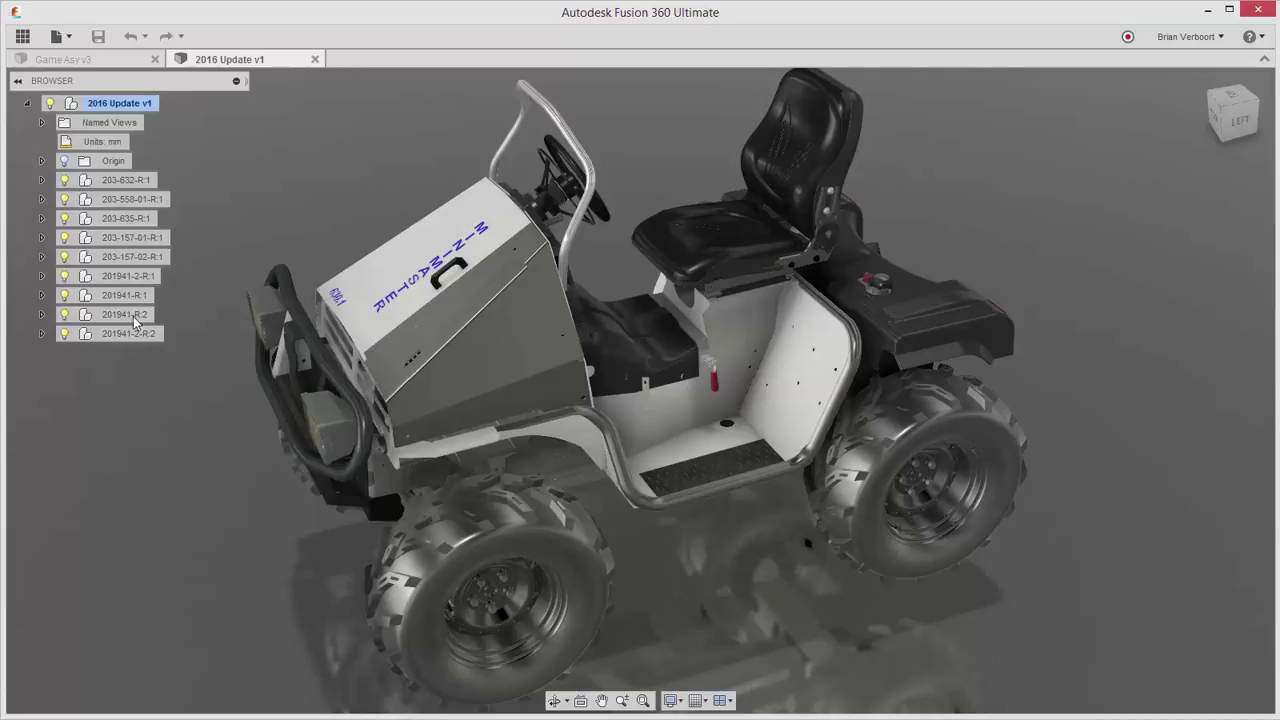
pyautogui.click(80, 62)
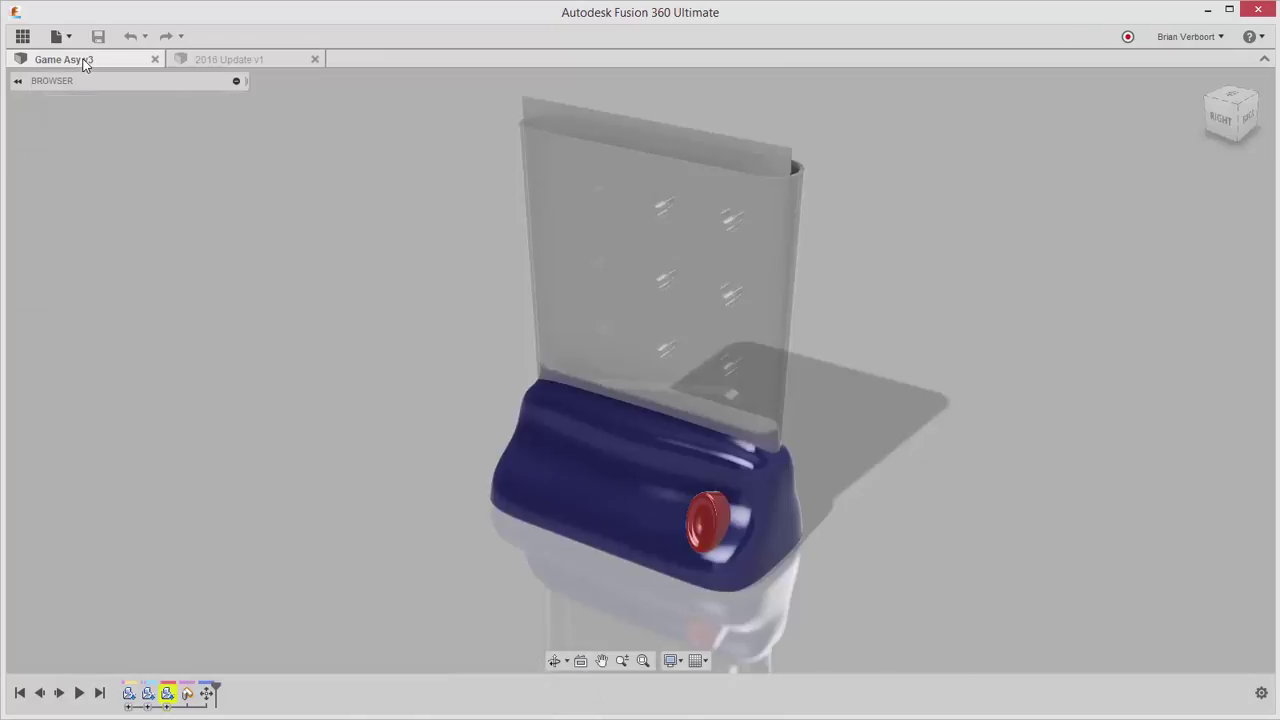
pyautogui.click(238, 59)
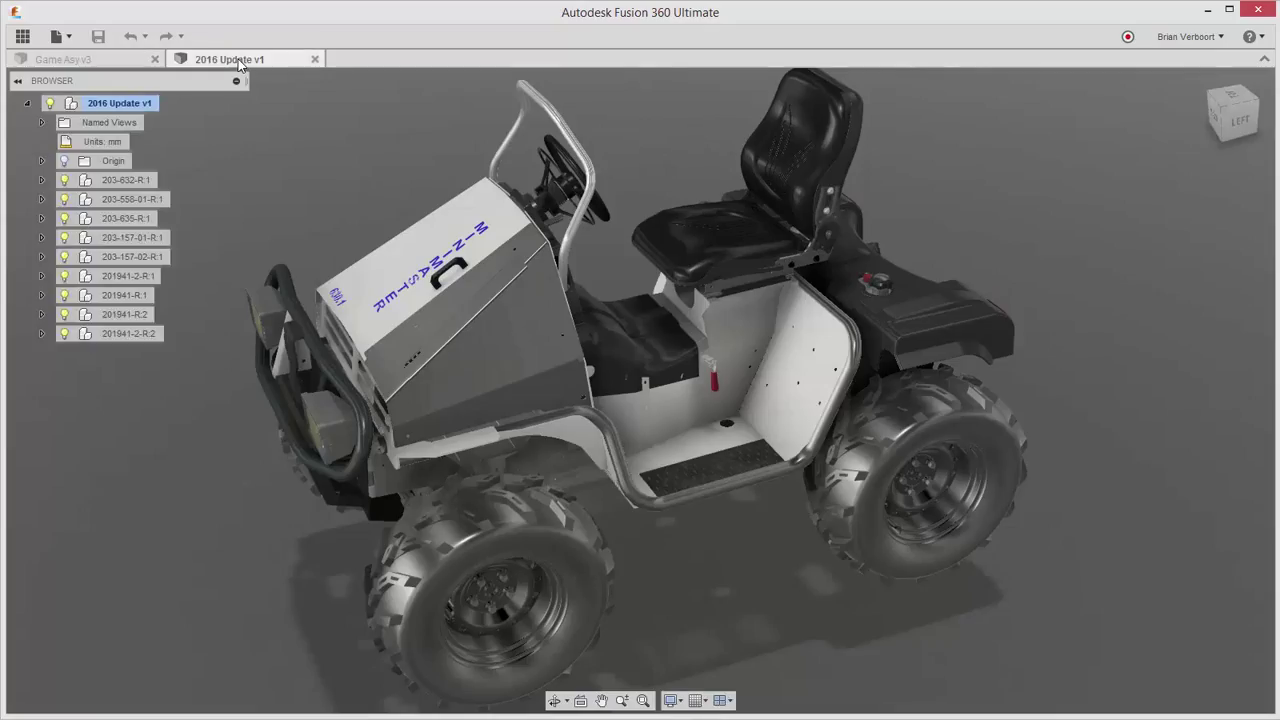